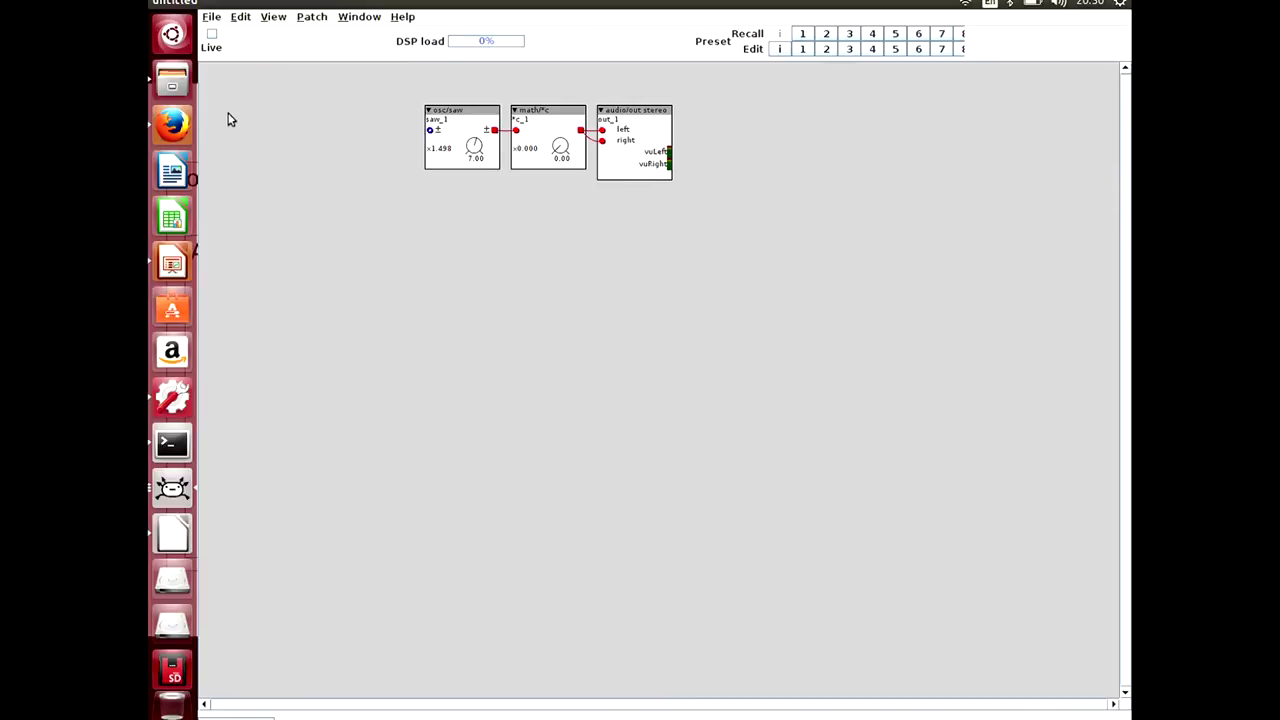
# Step: Add a midi/in/keyb object before the saw oscillator and connect its note output to the oscillator's pitch inlet
pyautogui.doubleClick(224, 113)
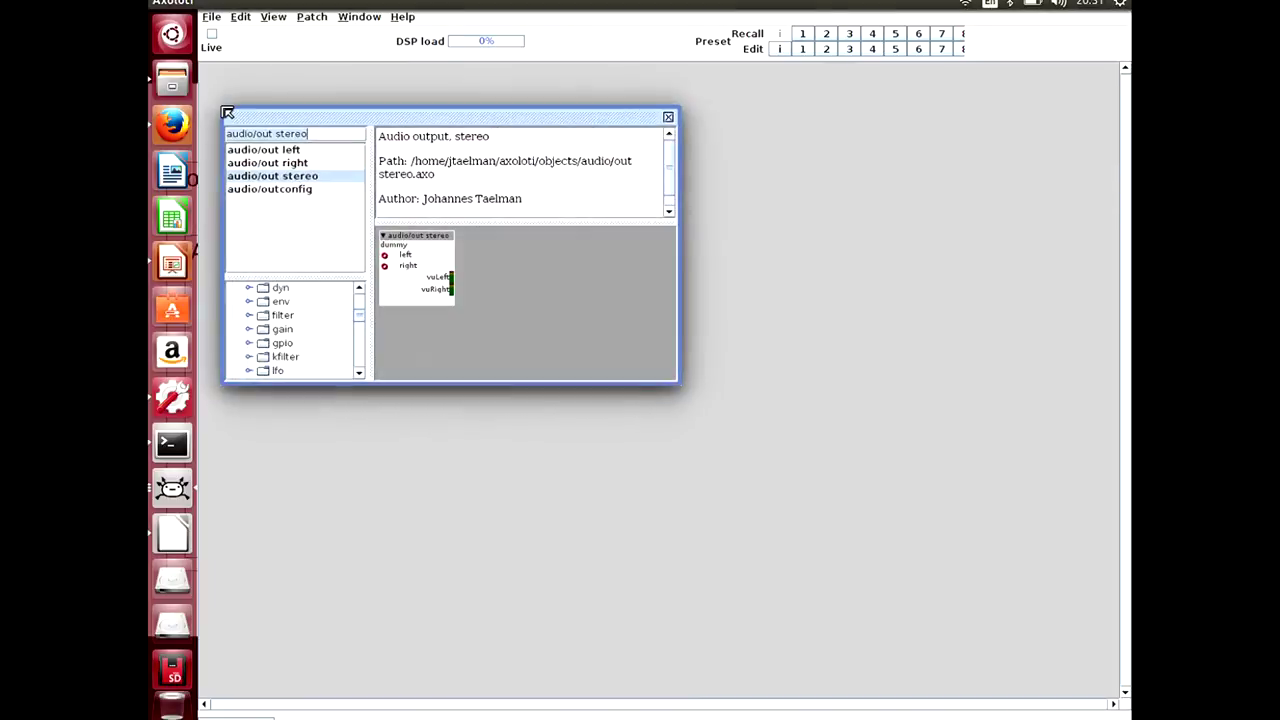
pyautogui.write('keyb')
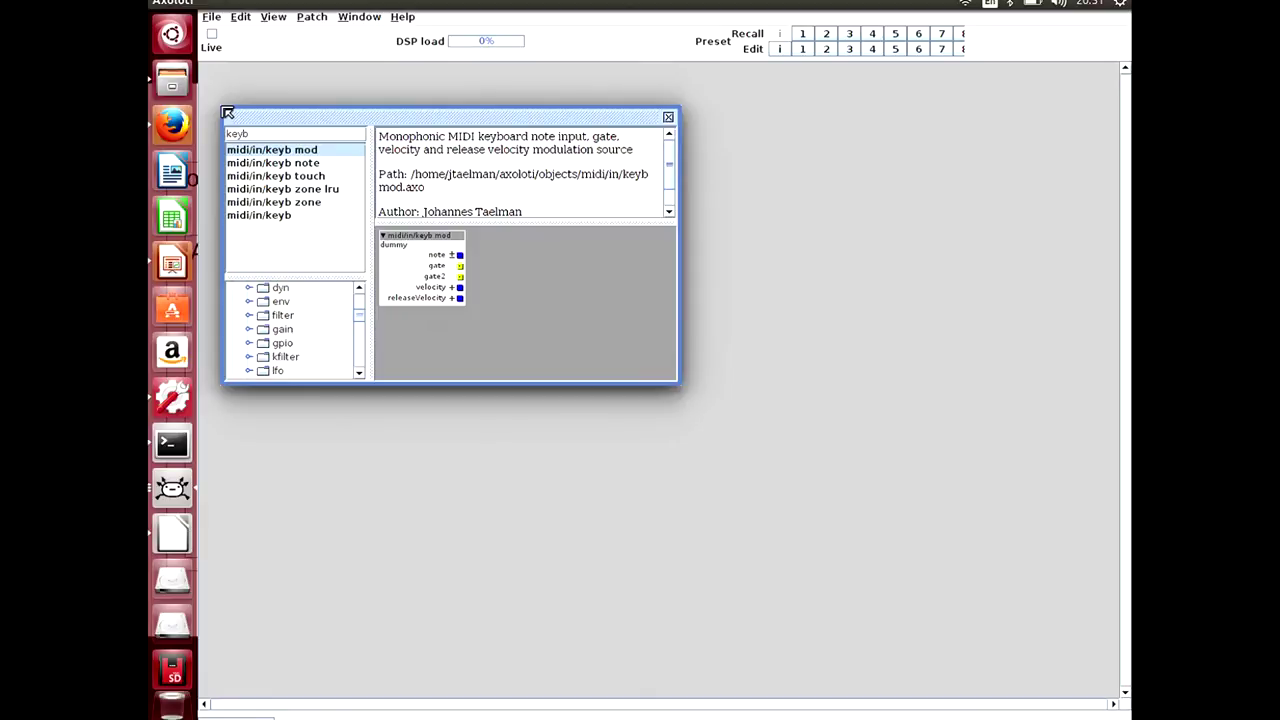
pyautogui.click(294, 219)
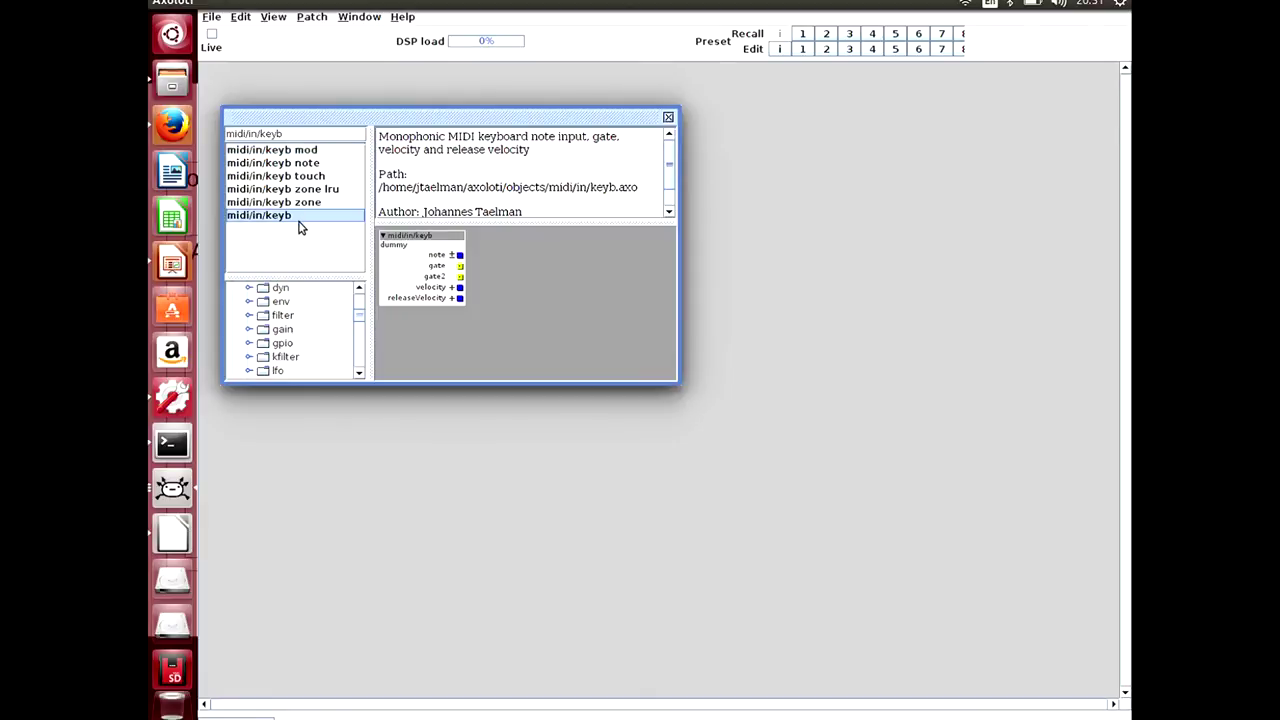
pyautogui.doubleClick(298, 222)
pyautogui.moveTo(300, 134); pyautogui.dragTo(429, 130)
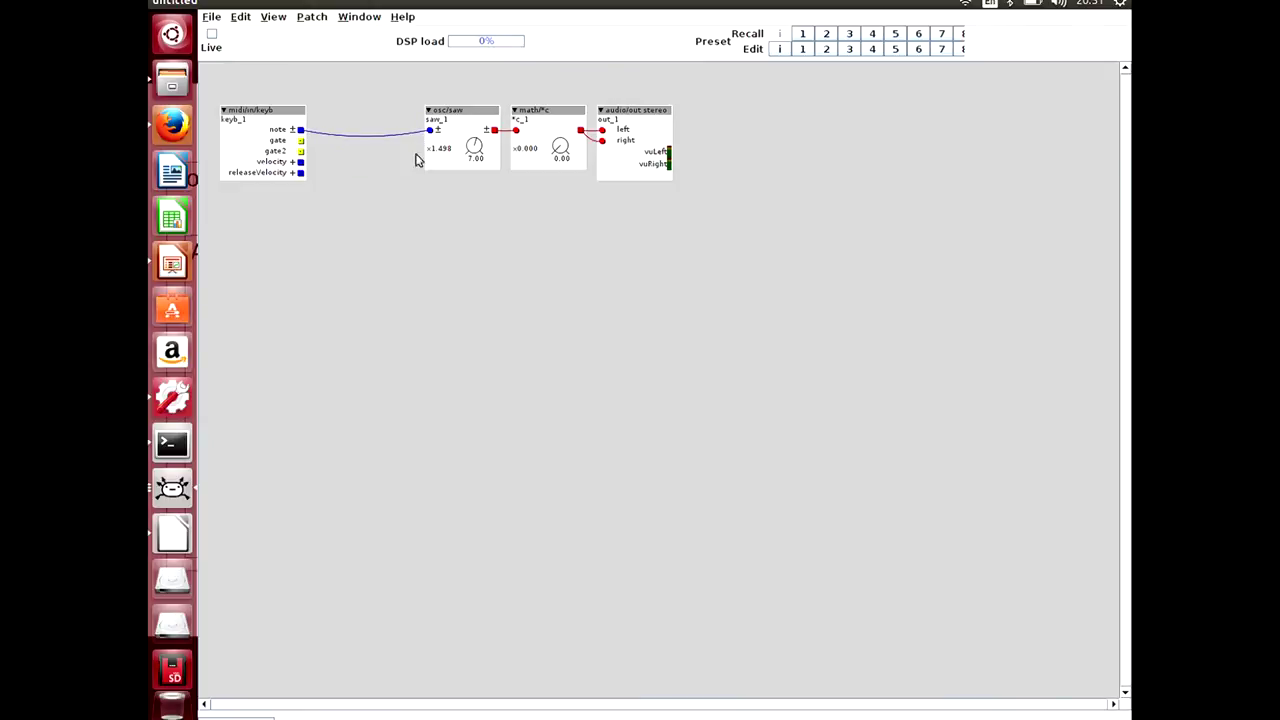
# Step: Move the osc/saw object directly beside the midi/in/keyb object
pyautogui.doubleClick(333, 119)
pyautogui.press('Escape')
pyautogui.moveTo(305, 147)
pyautogui.moveTo(474, 113); pyautogui.dragTo(366, 115)
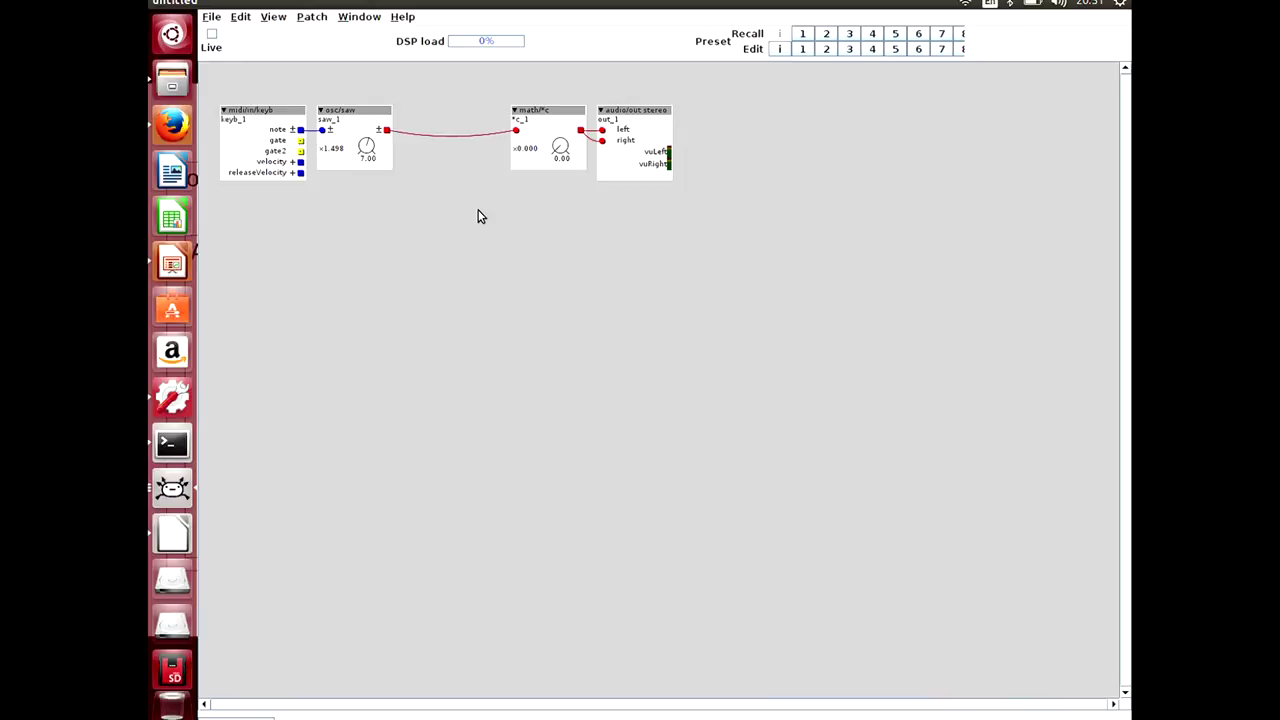
# Step: Insert a gain/vca object between osc/saw and math/*c, wiring the keyboard gate to its v inlet and the saw to its a inlet
pyautogui.moveTo(210, 86); pyautogui.dragTo(316, 210)
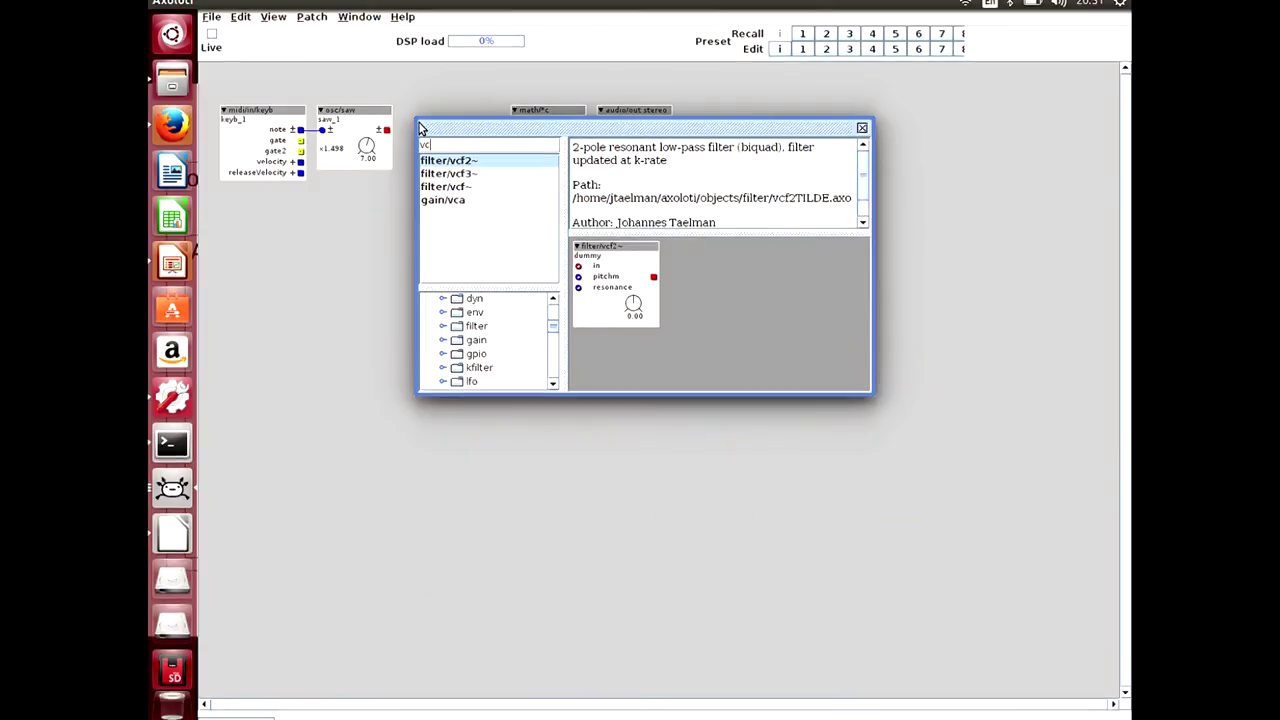
pyautogui.write('a')
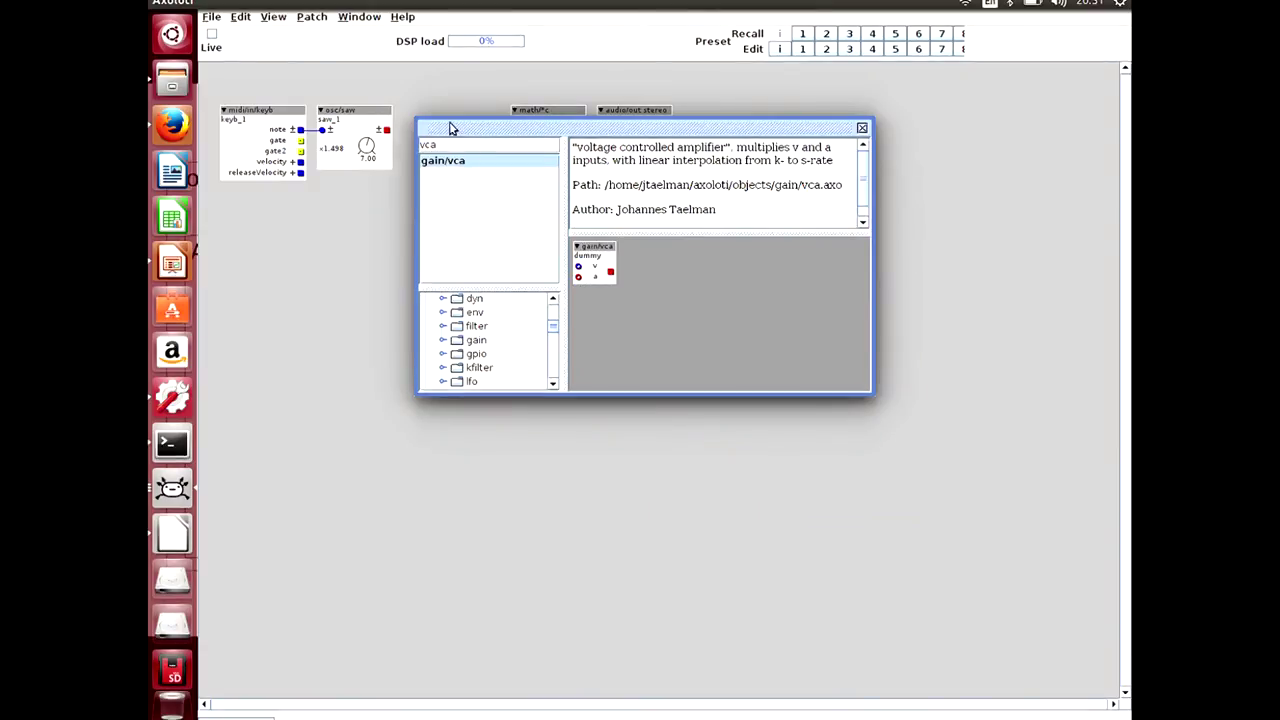
pyautogui.press('Return')
pyautogui.moveTo(301, 145); pyautogui.dragTo(516, 130)
pyautogui.moveTo(435, 124); pyautogui.dragTo(445, 113)
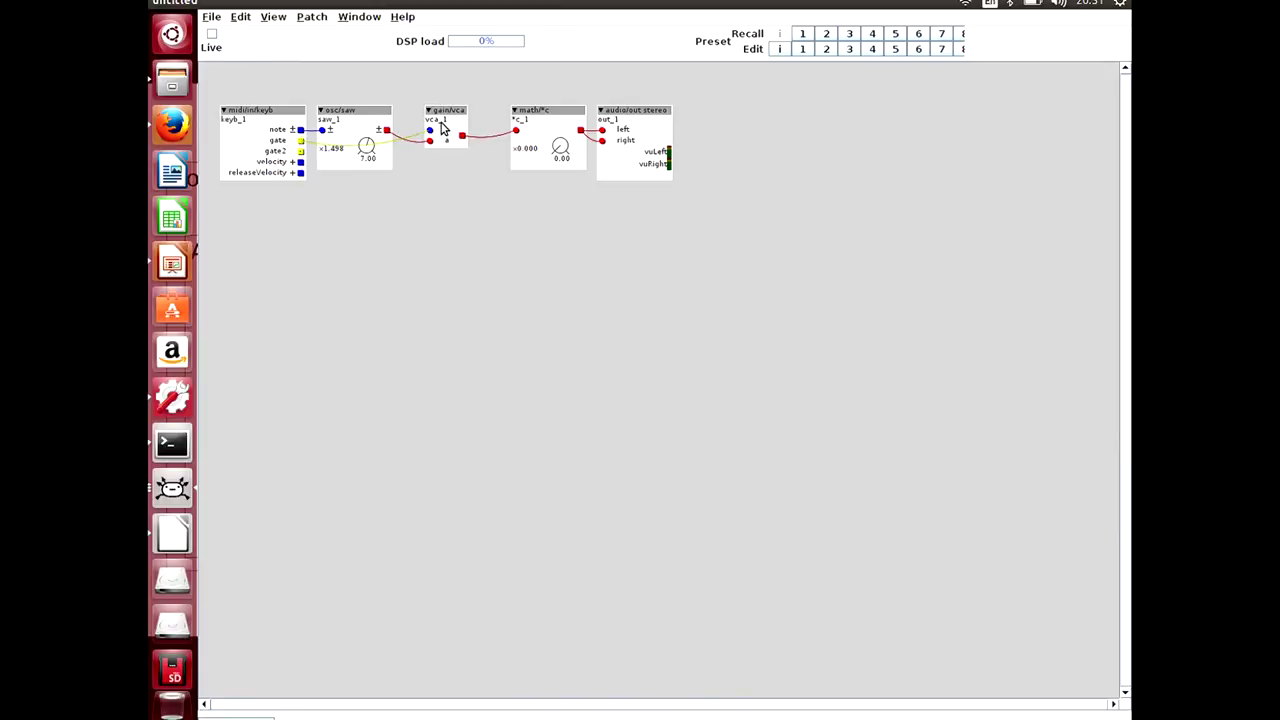
# Step: Run the synth patch live and show the virtual Keyboard window
pyautogui.click(447, 109)
pyautogui.click(452, 176)
pyautogui.click(445, 135)
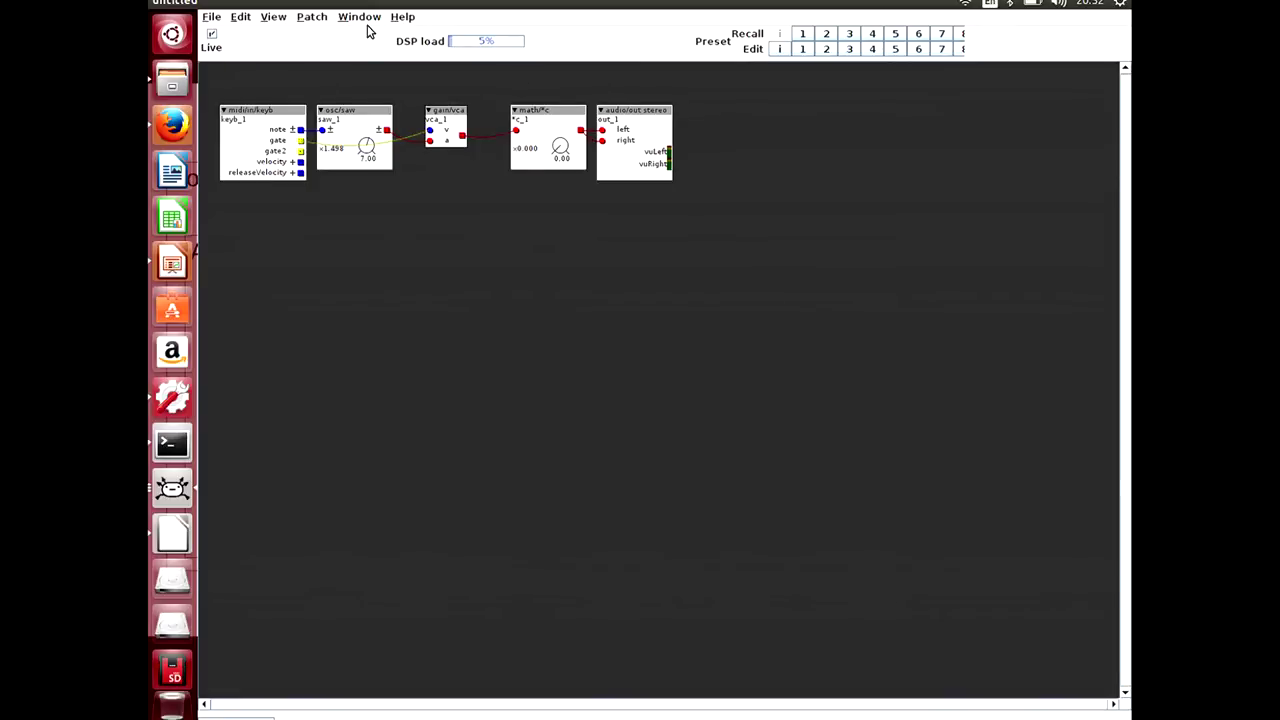
pyautogui.click(366, 20)
pyautogui.click(408, 51)
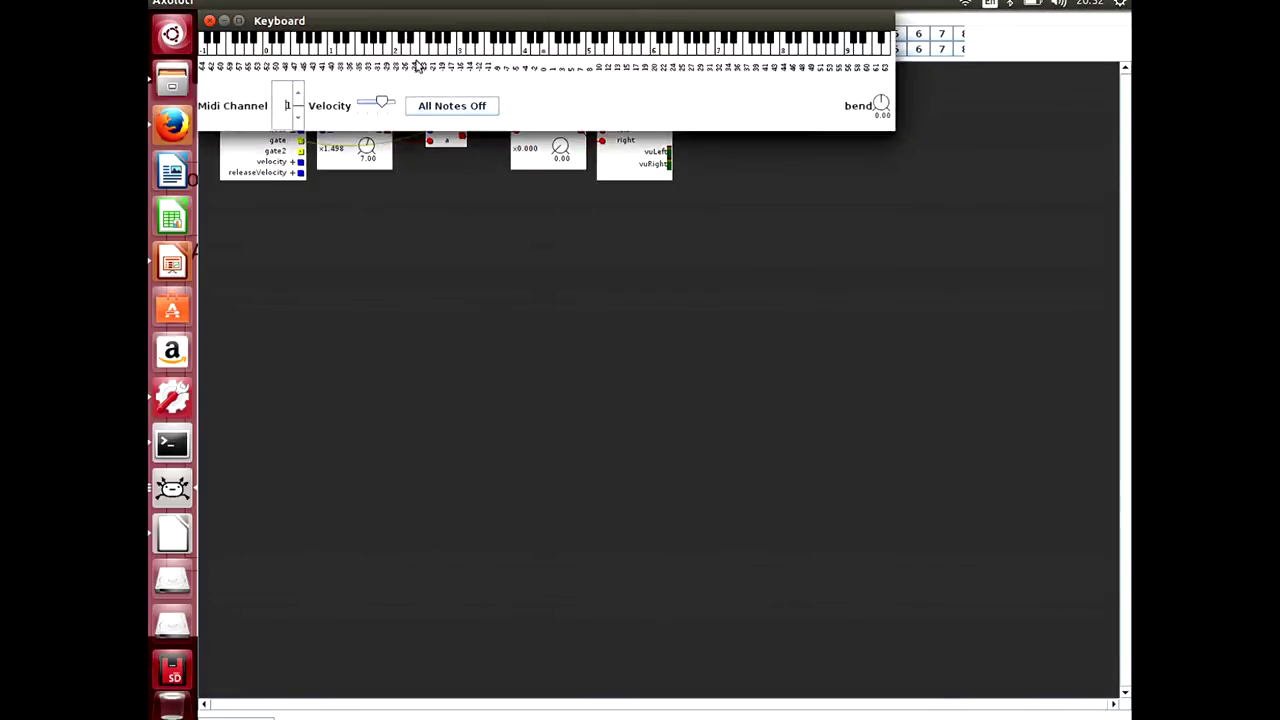
# Step: Set the math/*c gain to 18.50 and return to the virtual keyboard
pyautogui.click(573, 157)
pyautogui.moveTo(560, 147)
pyautogui.mouseDown()
pyautogui.moveTo(560, 120)
pyautogui.moveTo(562, 160)
pyautogui.mouseUp()
pyautogui.press('alt')
pyautogui.press('Escape')
pyautogui.hotkey('alt', 'Tab')
# Step: Play several different notes on the virtual keyboard to test the patch
pyautogui.click(603, 242)
pyautogui.click(683, 242)
pyautogui.click(518, 246)
pyautogui.click(583, 236)
pyautogui.click(722, 245)
pyautogui.click(545, 236)
# Step: Open the organ.axp demo patch from the keyboard demos folder and bring its window to the front
pyautogui.moveTo(387, 217); pyautogui.dragTo(469, 320)
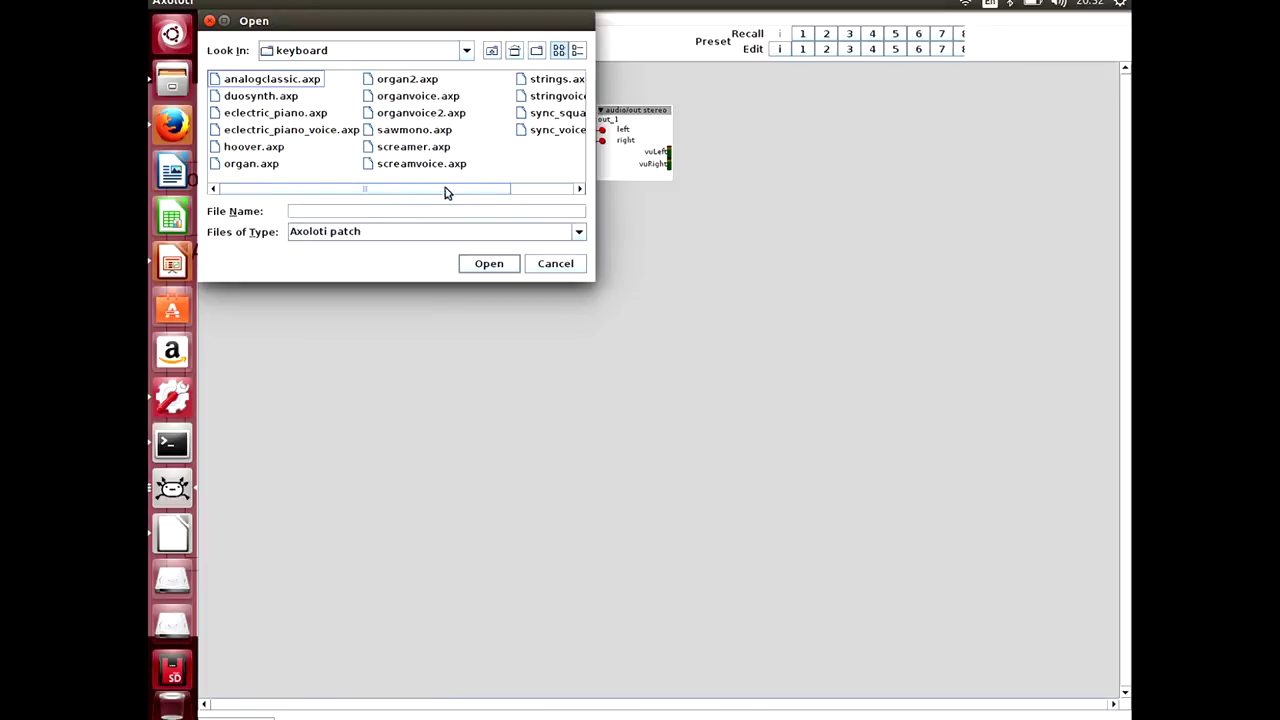
pyautogui.moveTo(419, 191)
pyautogui.mouseDown()
pyautogui.moveTo(454, 191)
pyautogui.moveTo(349, 191)
pyautogui.moveTo(398, 189)
pyautogui.mouseUp()
pyautogui.click(248, 166)
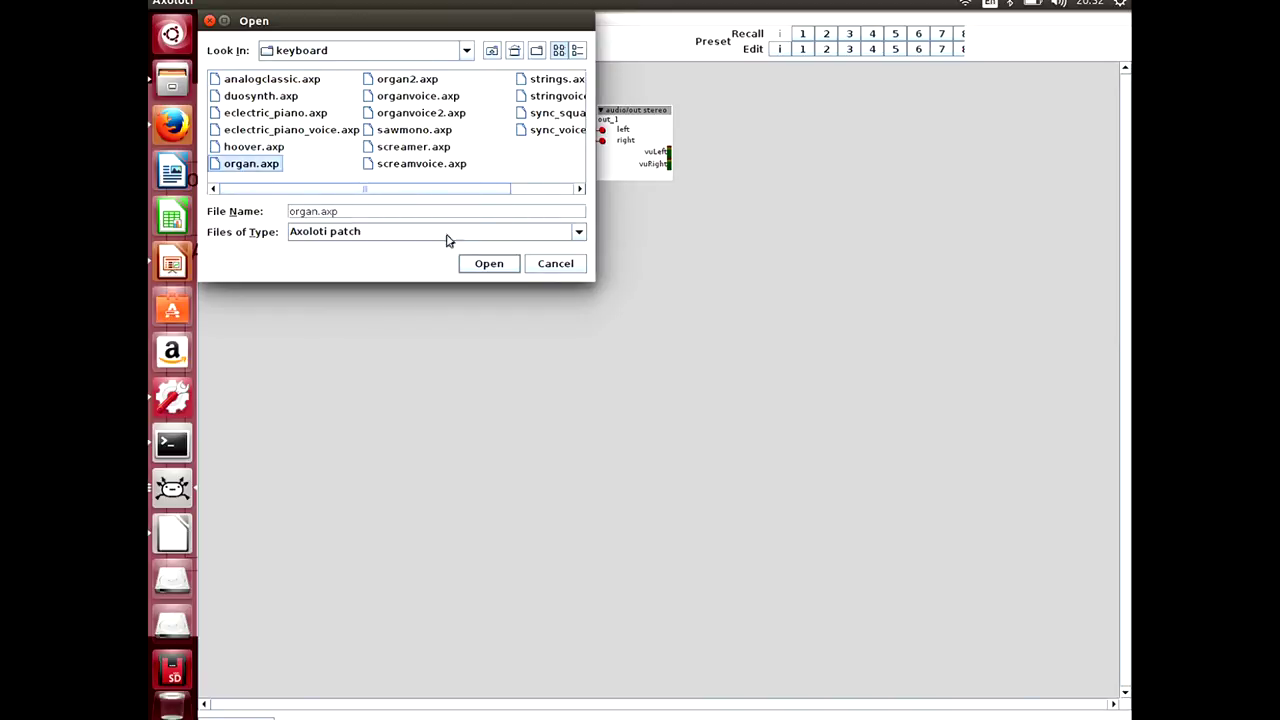
pyautogui.click(480, 264)
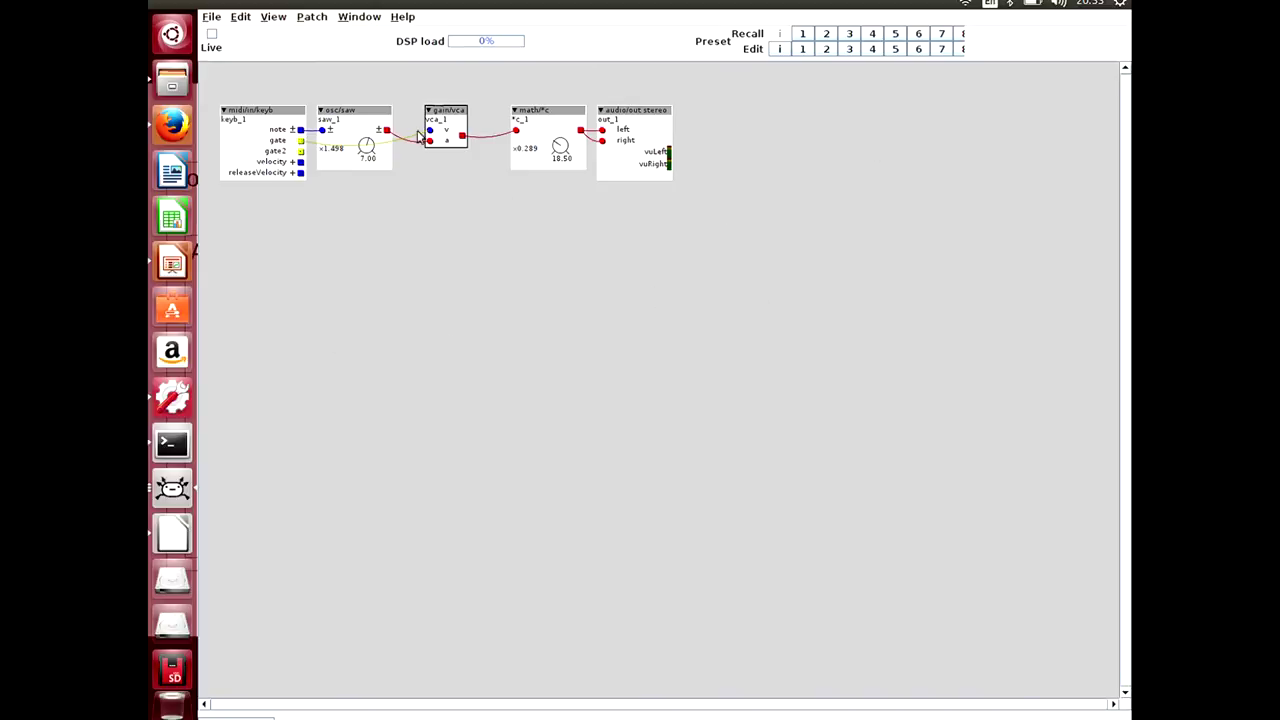
pyautogui.click(374, 18)
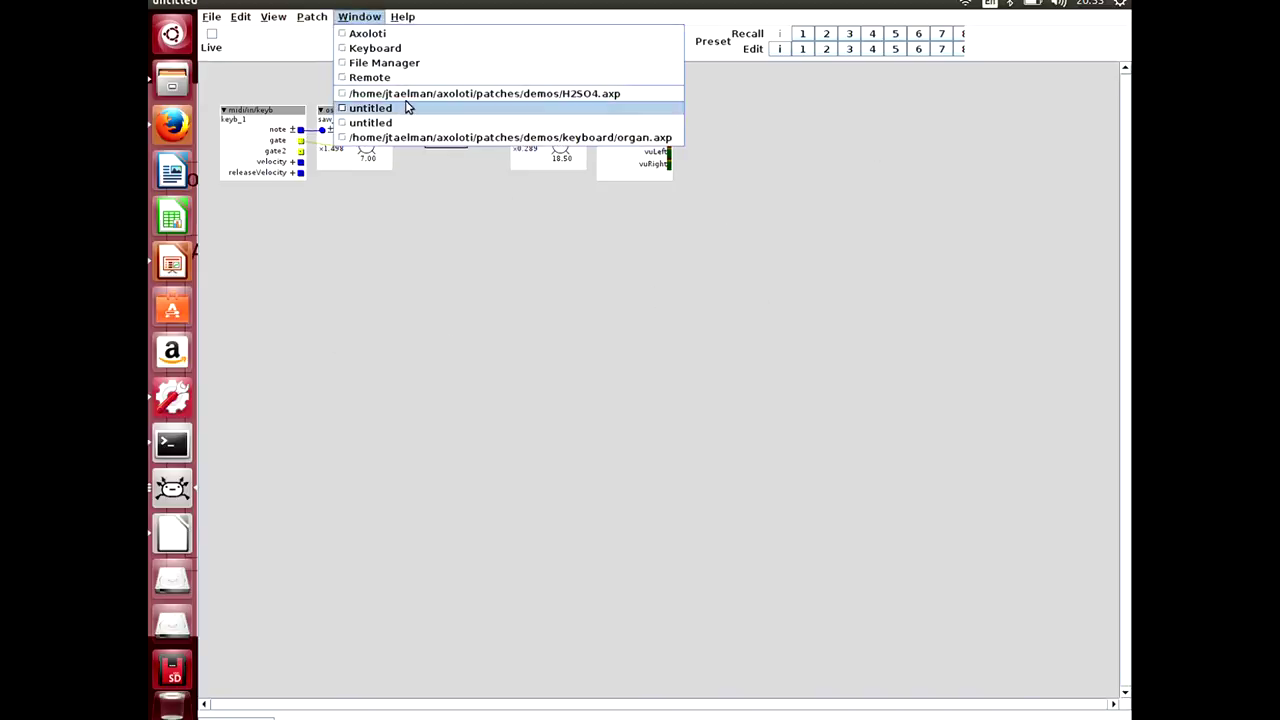
pyautogui.click(412, 138)
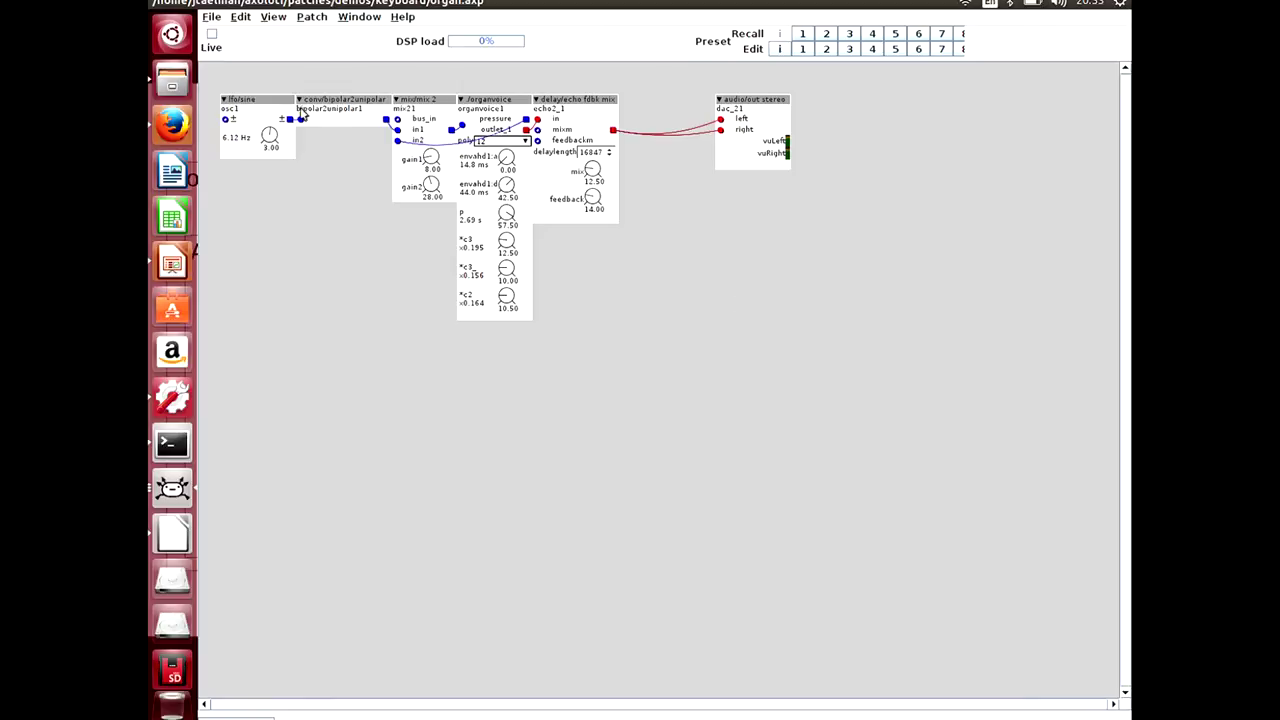
# Step: Open the object definition of the organvoice subpatch
pyautogui.moveTo(240, 79); pyautogui.dragTo(269, 86)
pyautogui.moveTo(477, 108)
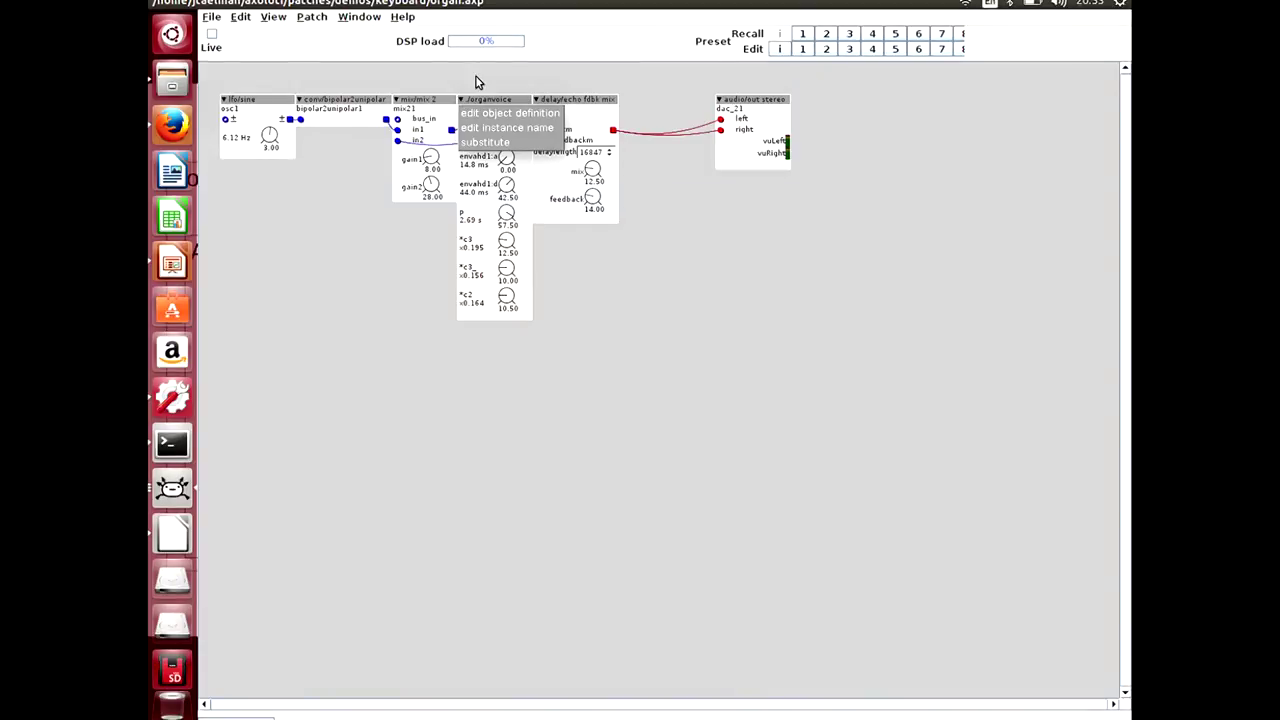
pyautogui.click(476, 82)
pyautogui.click(478, 104)
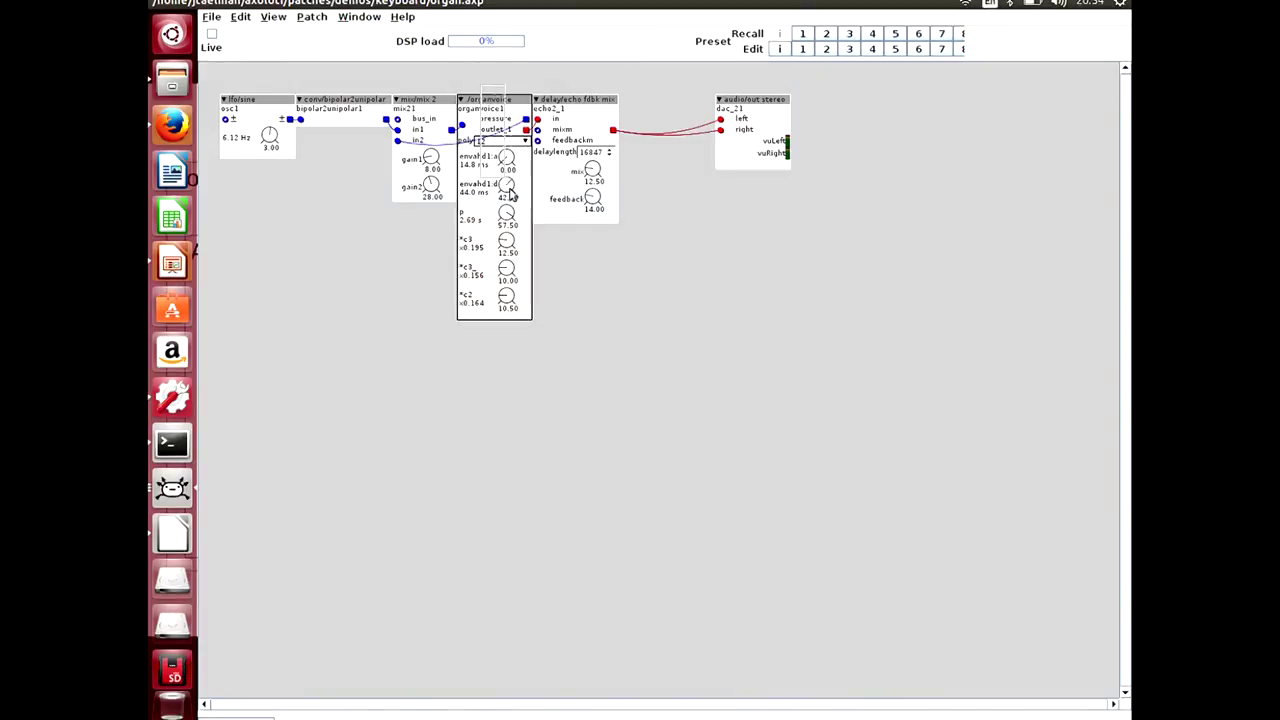
pyautogui.click(462, 101)
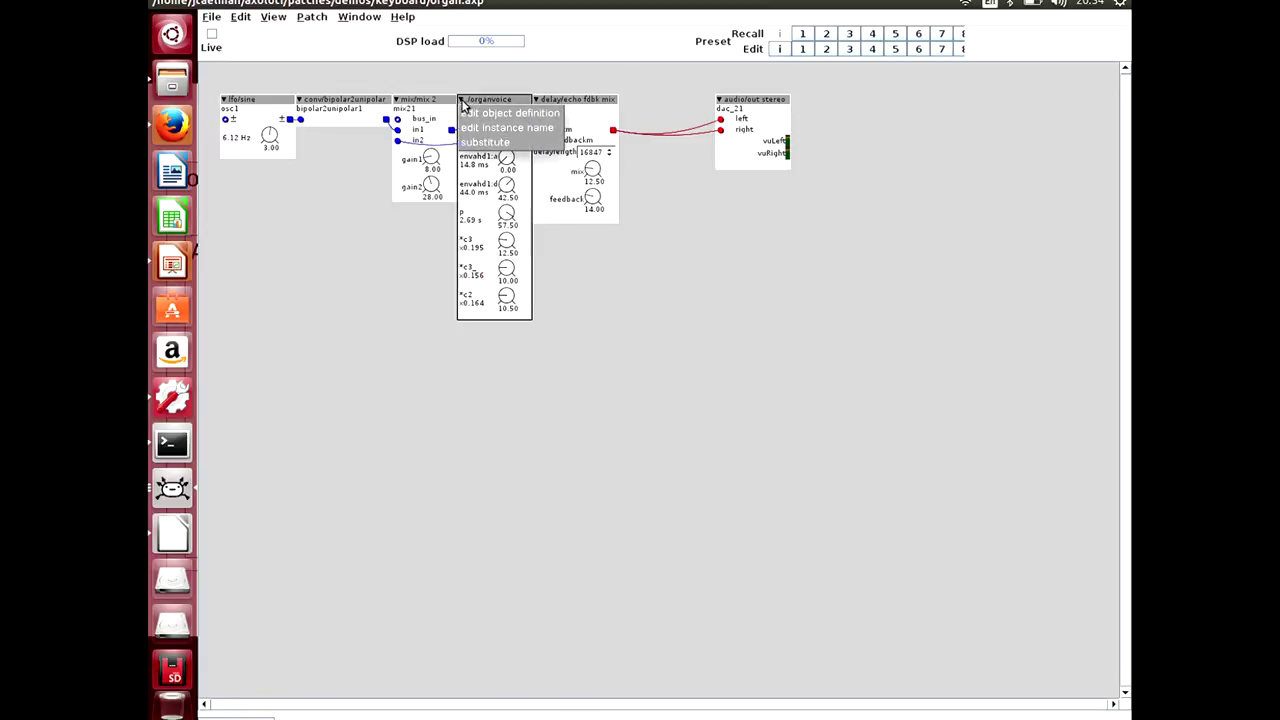
pyautogui.click(475, 113)
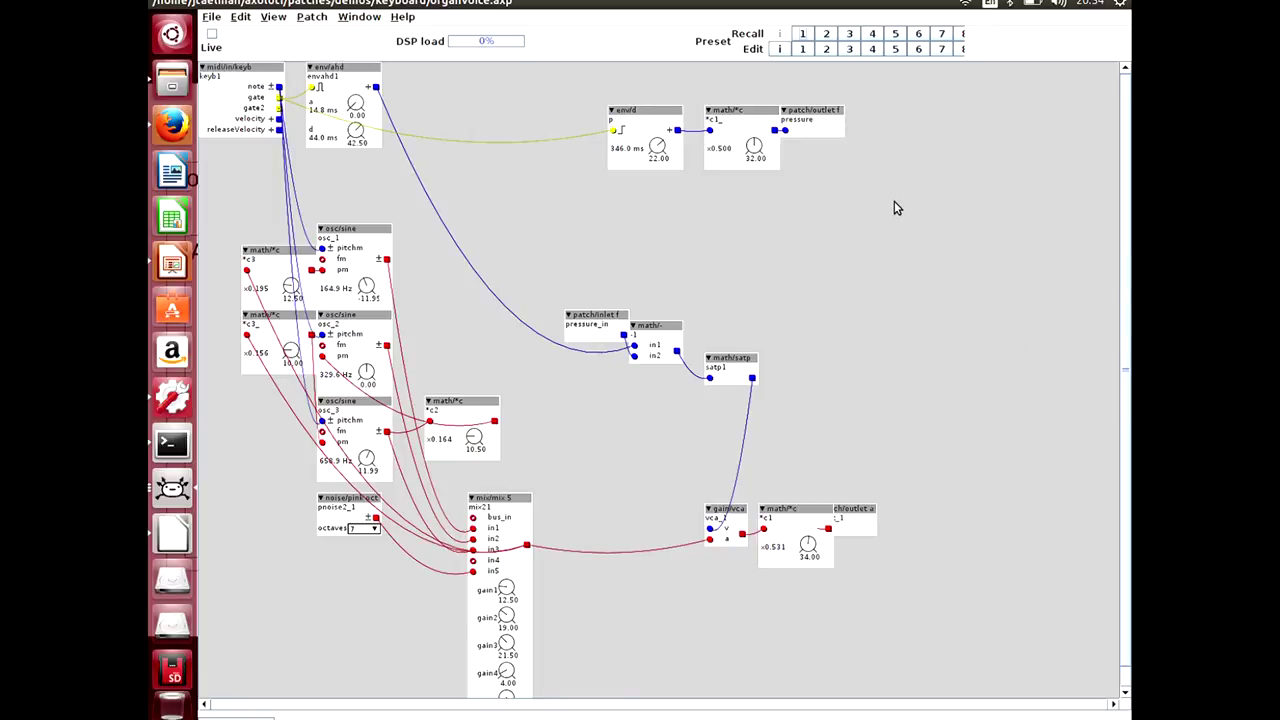
# Step: Examine the organvoice subpatch, including its pressure outlet, mixer section and midi/in/keyb object
pyautogui.moveTo(870, 102); pyautogui.dragTo(800, 190)
pyautogui.scroll(-1, 1129, 190)
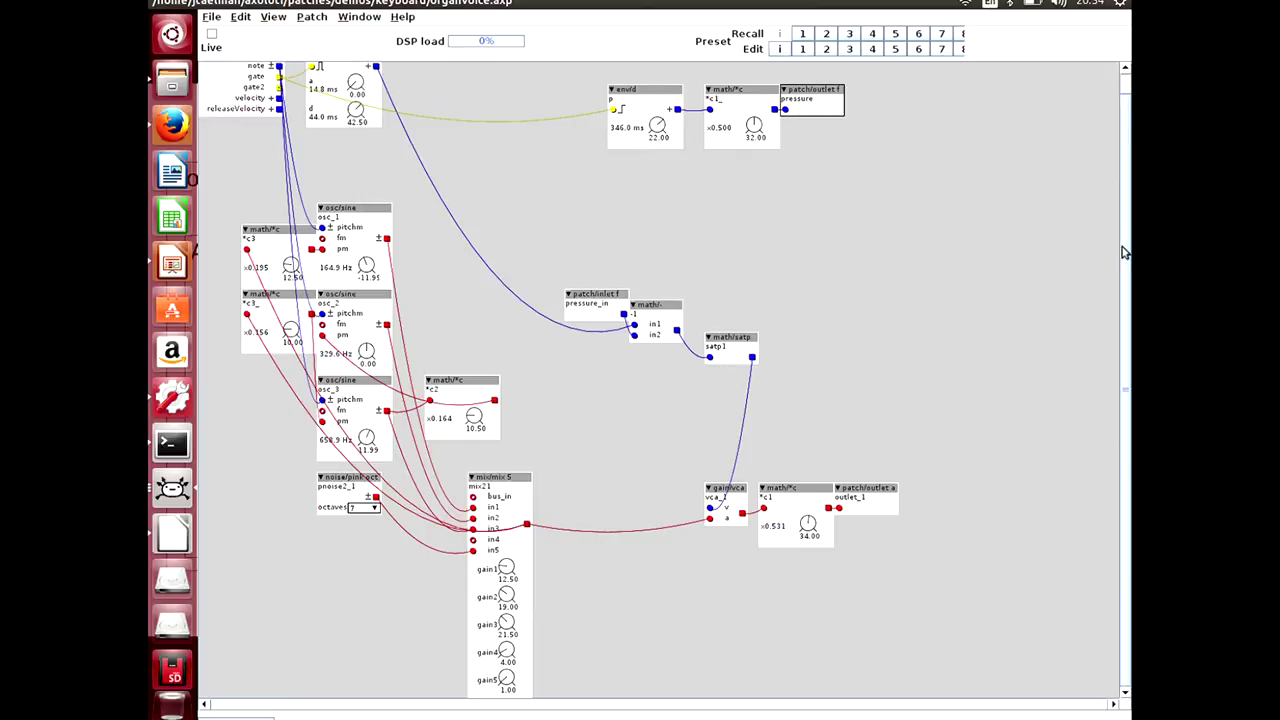
pyautogui.scroll(1, 1122, 252)
pyautogui.click(204, 70)
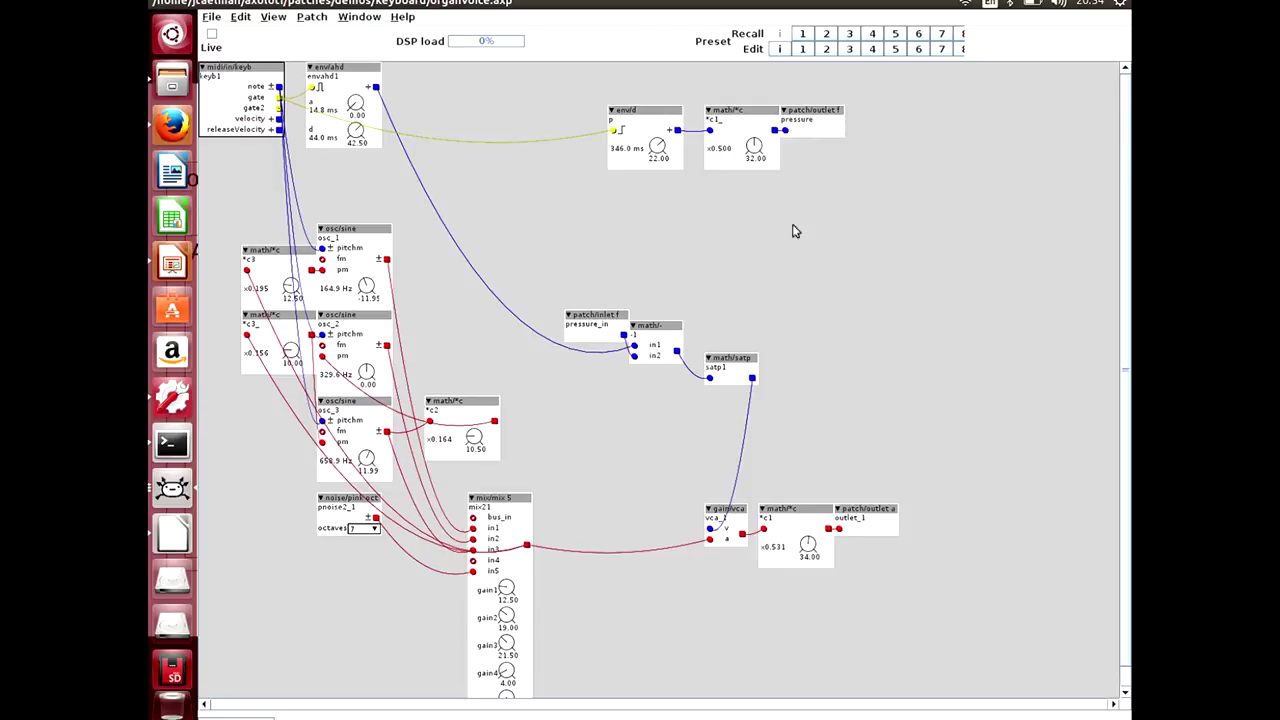
pyautogui.click(1010, 295)
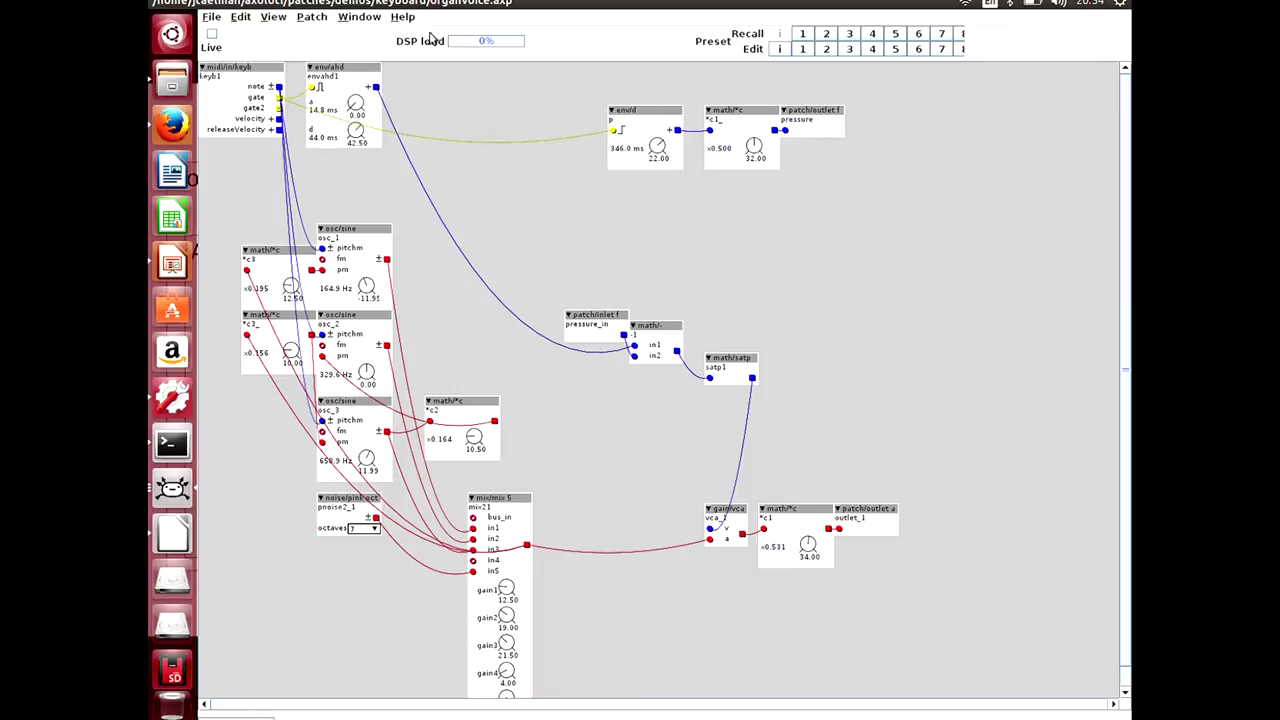
# Step: Go back to the organ.axp patch and reopen the organvoice object definition from there
pyautogui.click(360, 18)
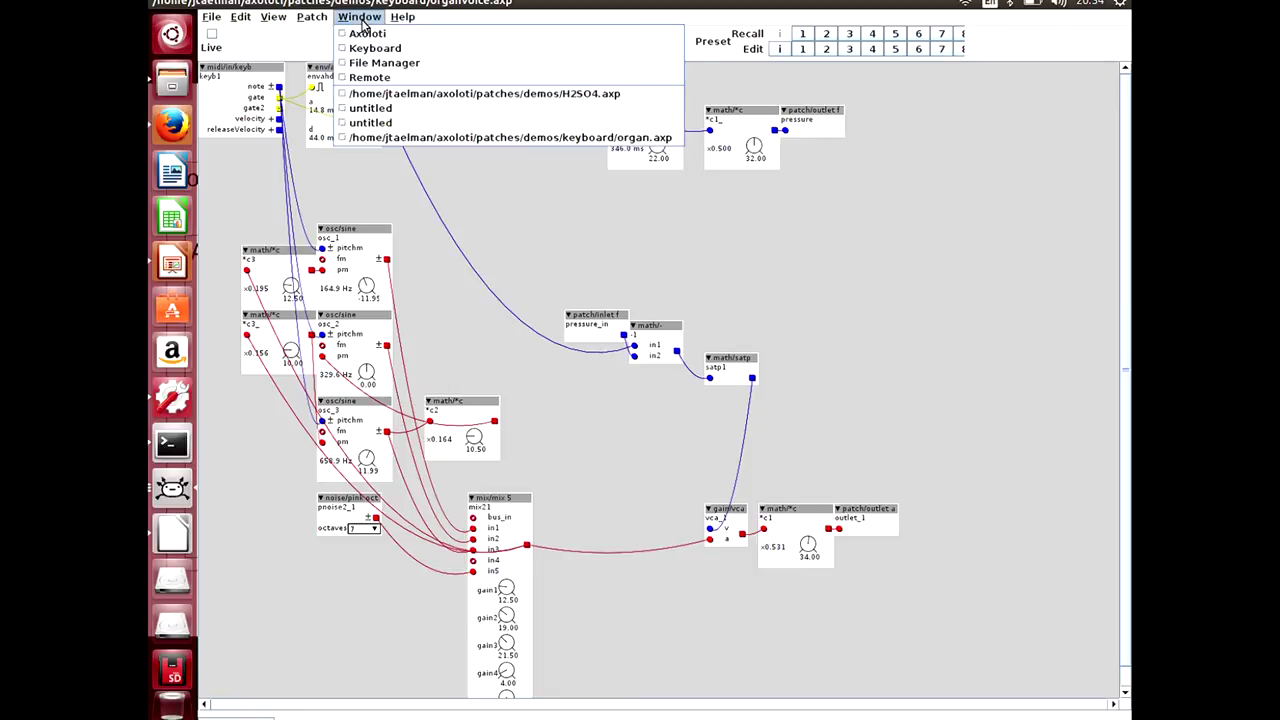
pyautogui.click(460, 138)
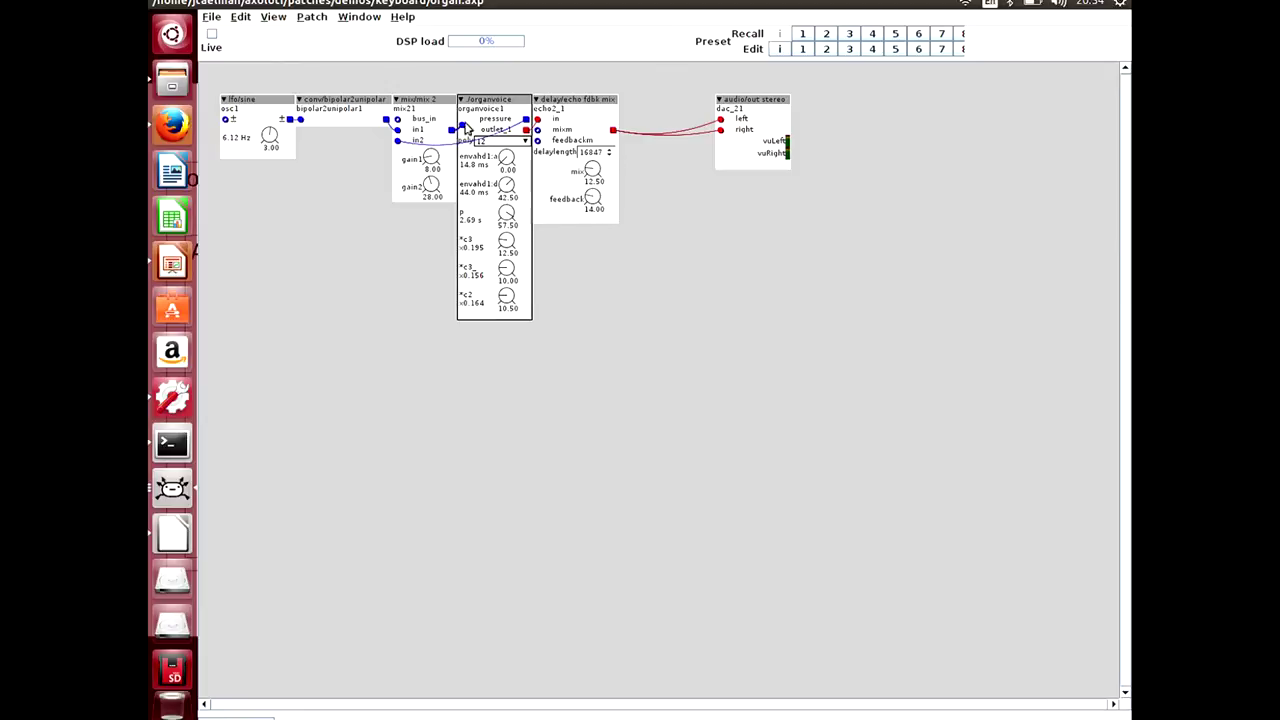
pyautogui.rightClick(463, 110)
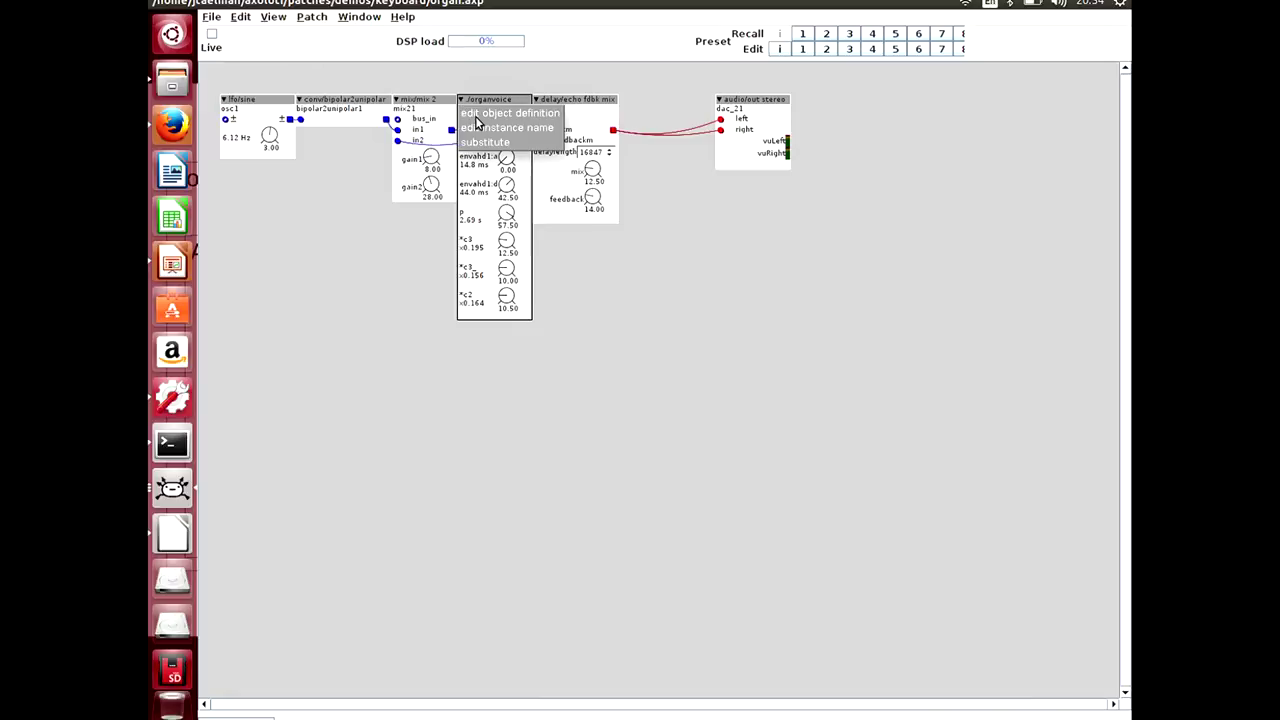
pyautogui.click(481, 125)
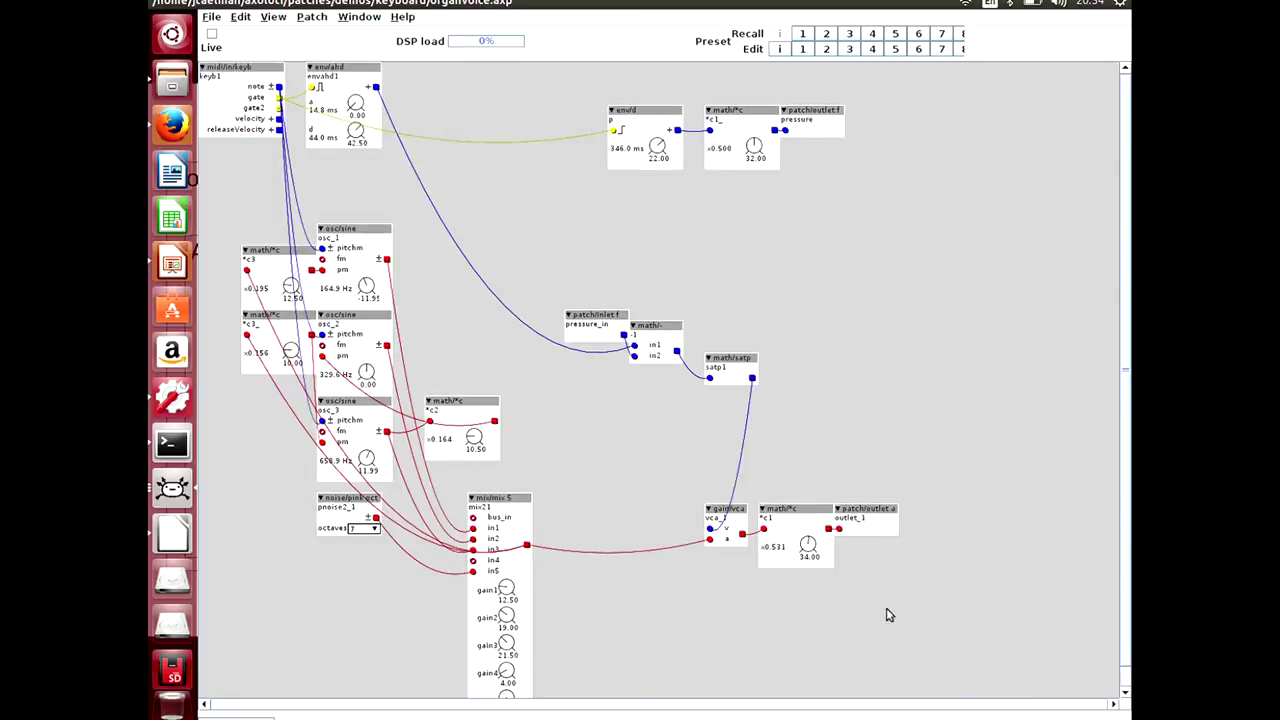
# Step: Check the "parameter on parent" option for the osc_1 pitch knob and the *c3 gain knob
pyautogui.rightClick(371, 291)
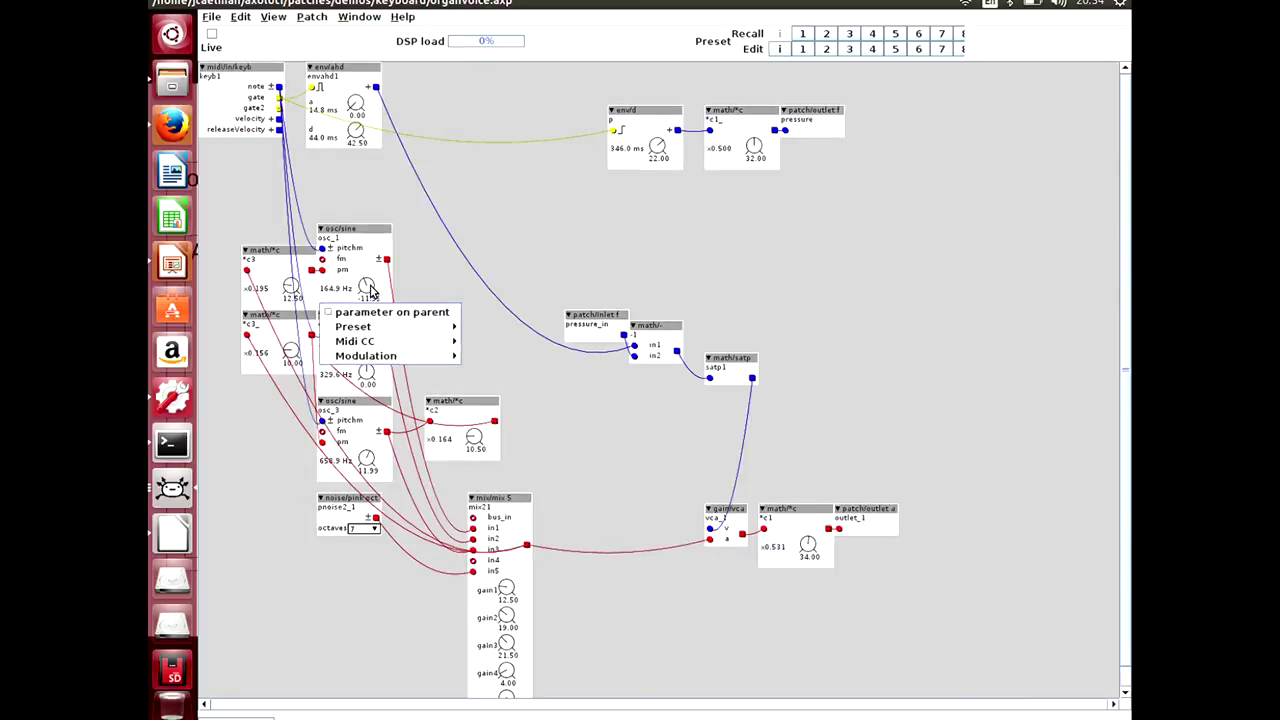
pyautogui.click(434, 284)
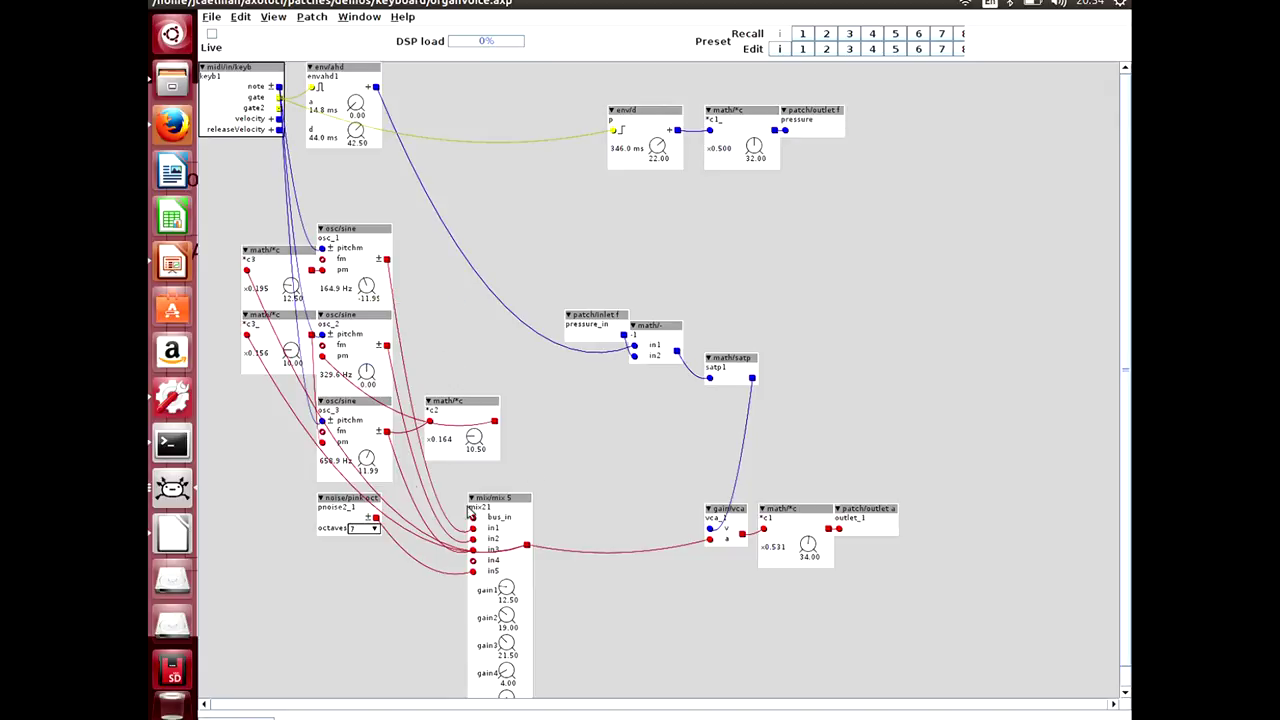
pyautogui.rightClick(291, 287)
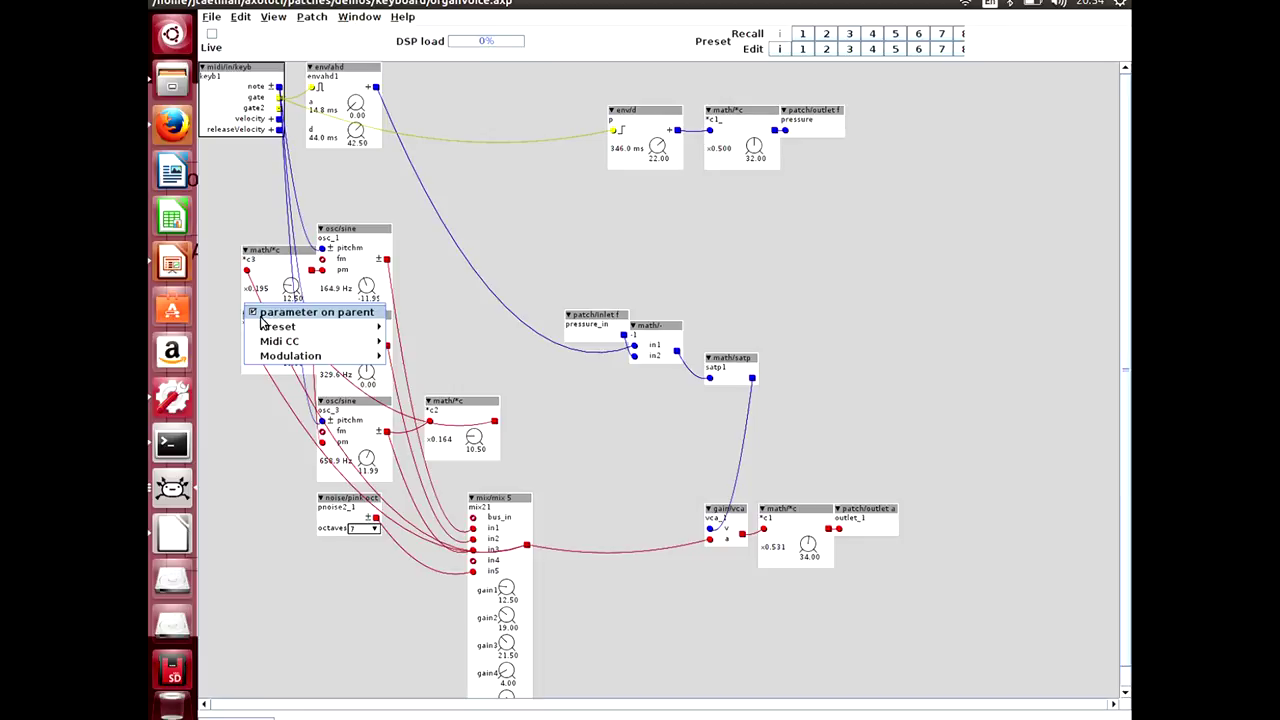
pyautogui.click(400, 322)
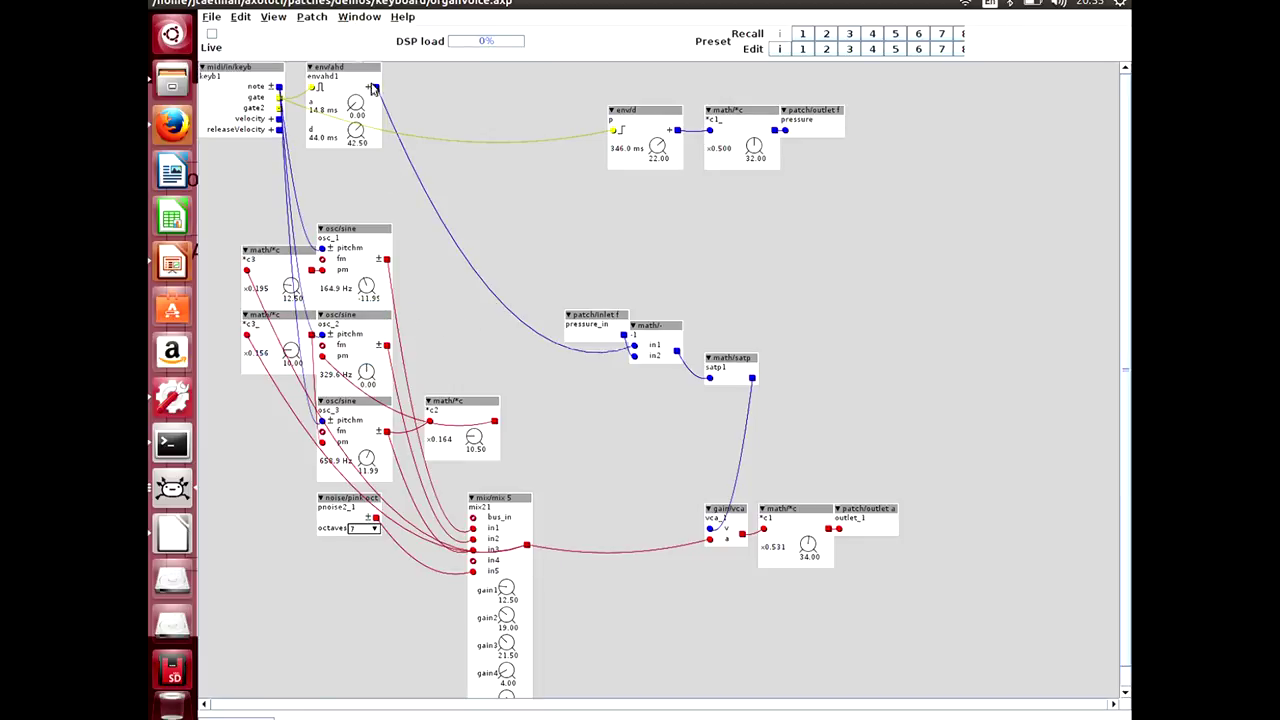
# Step: Return to the organ.axp patch and run it live
pyautogui.click(359, 17)
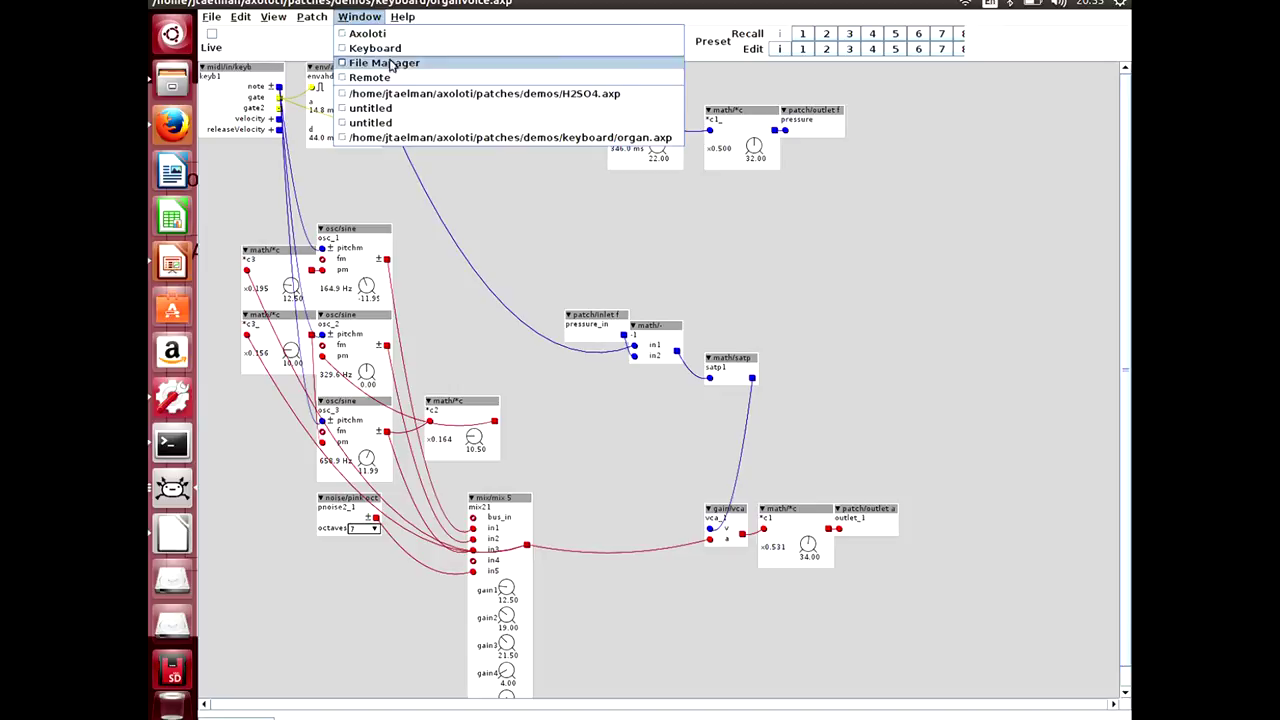
pyautogui.click(417, 139)
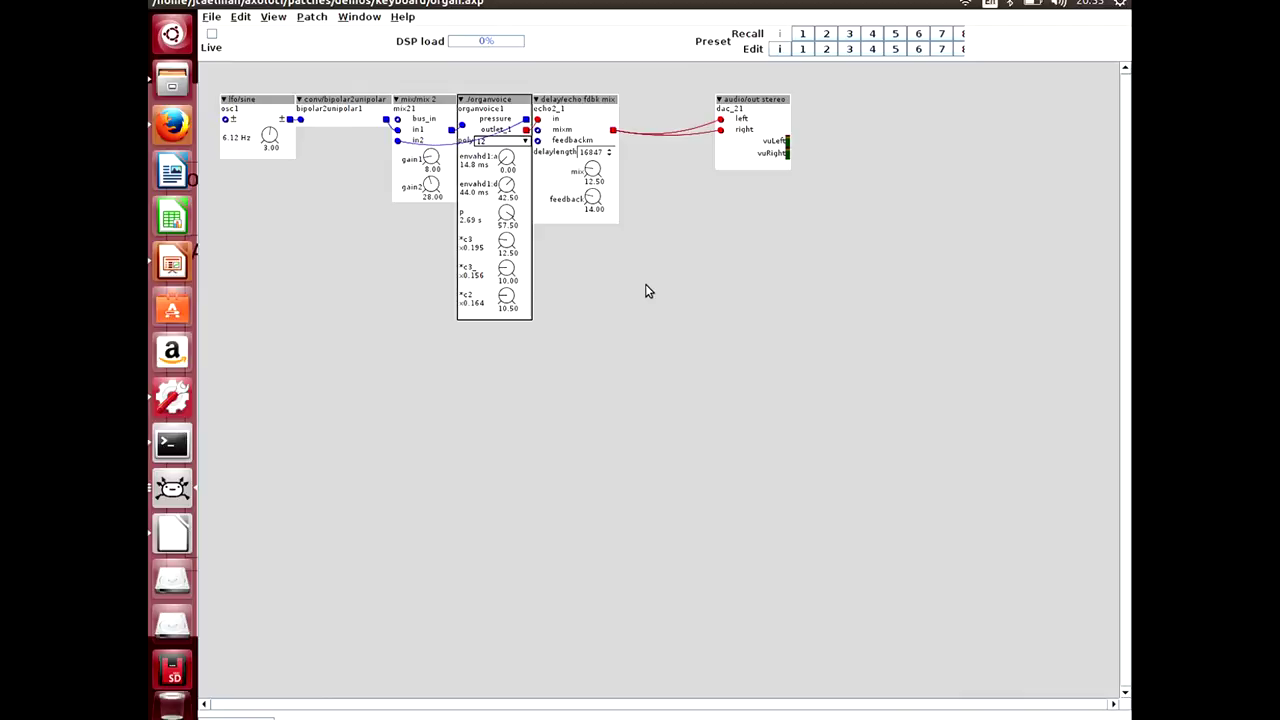
pyautogui.click(665, 333)
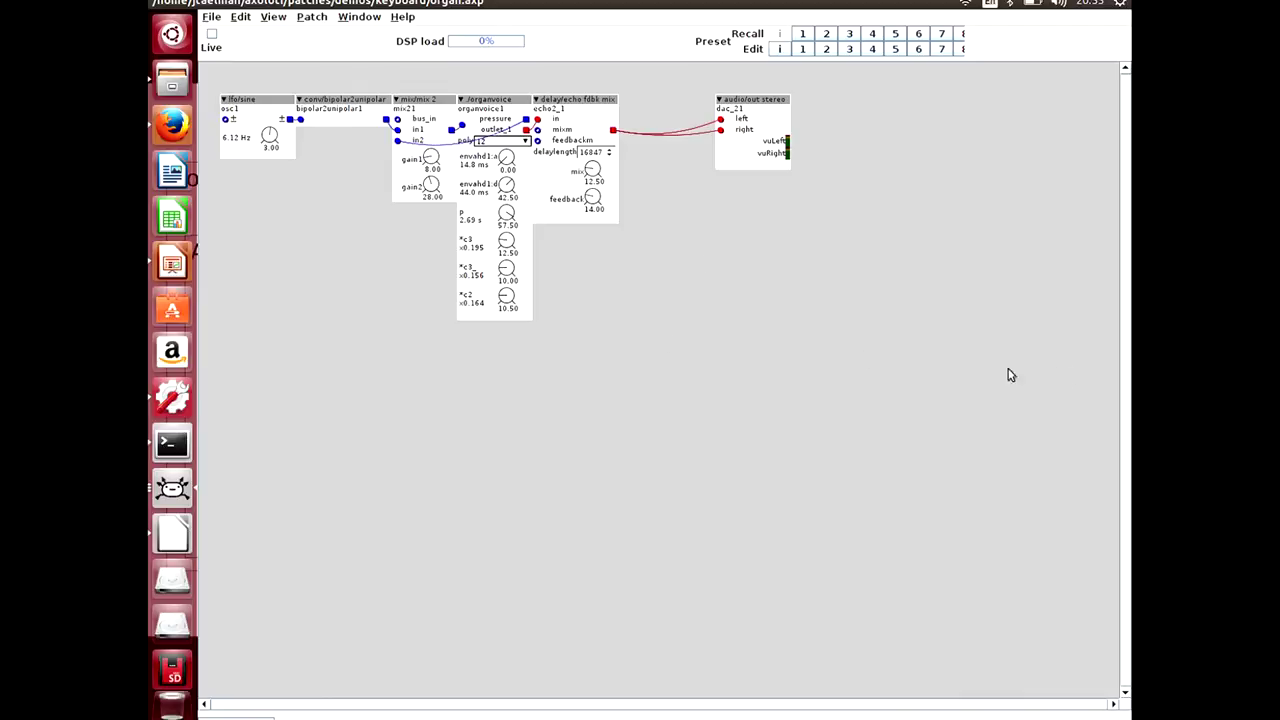
pyautogui.moveTo(613, 413); pyautogui.dragTo(427, 267)
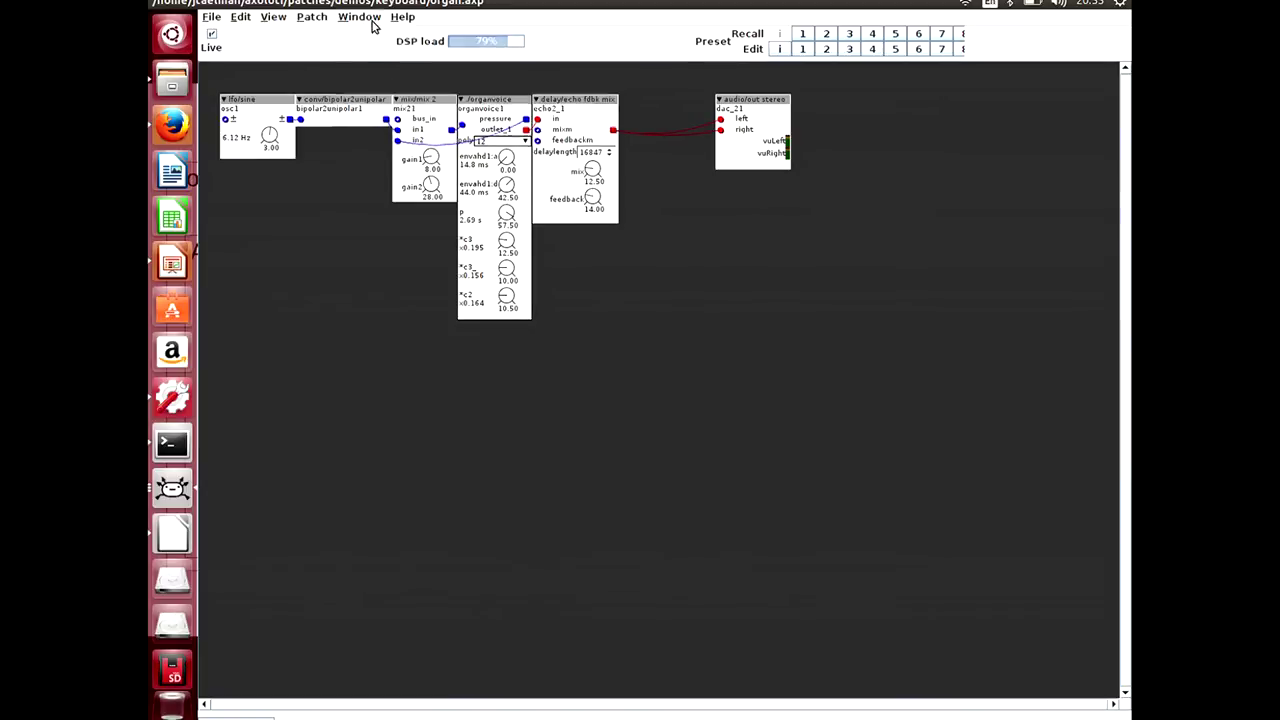
# Step: Show the virtual keyboard and play notes at different pitches through the organ patch
pyautogui.click(365, 18)
pyautogui.click(375, 49)
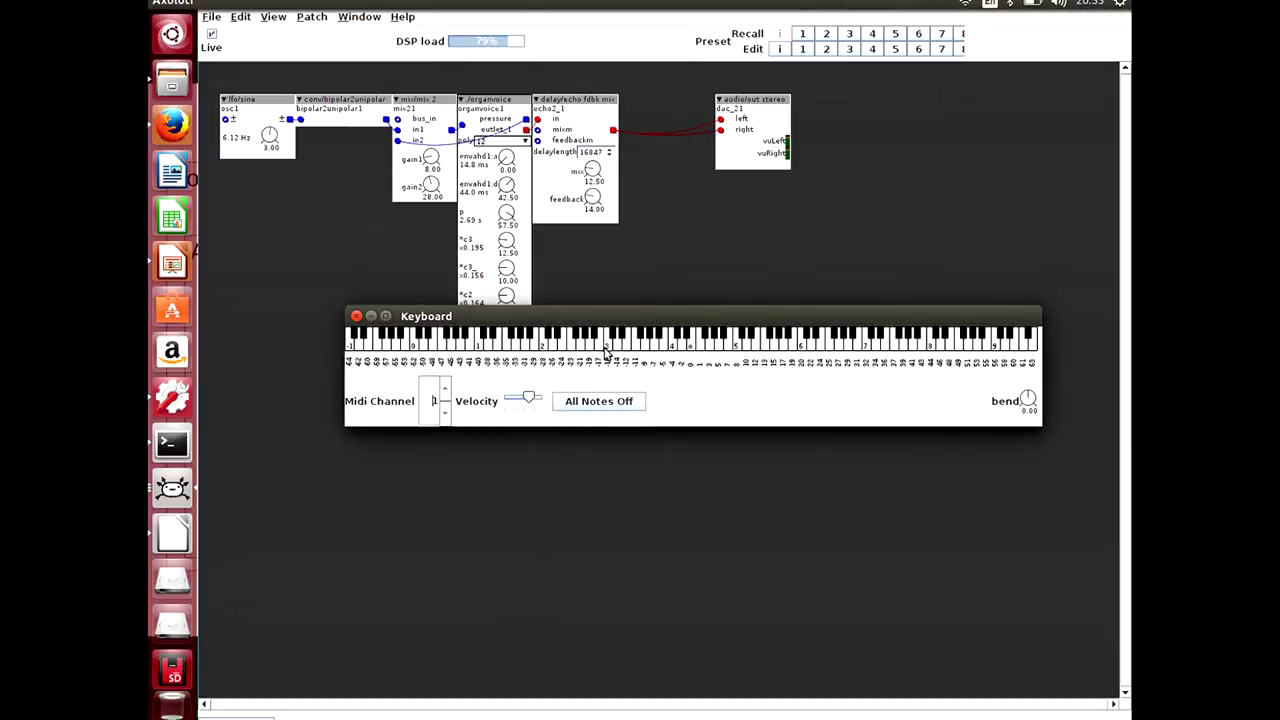
pyautogui.click(664, 346)
pyautogui.click(784, 344)
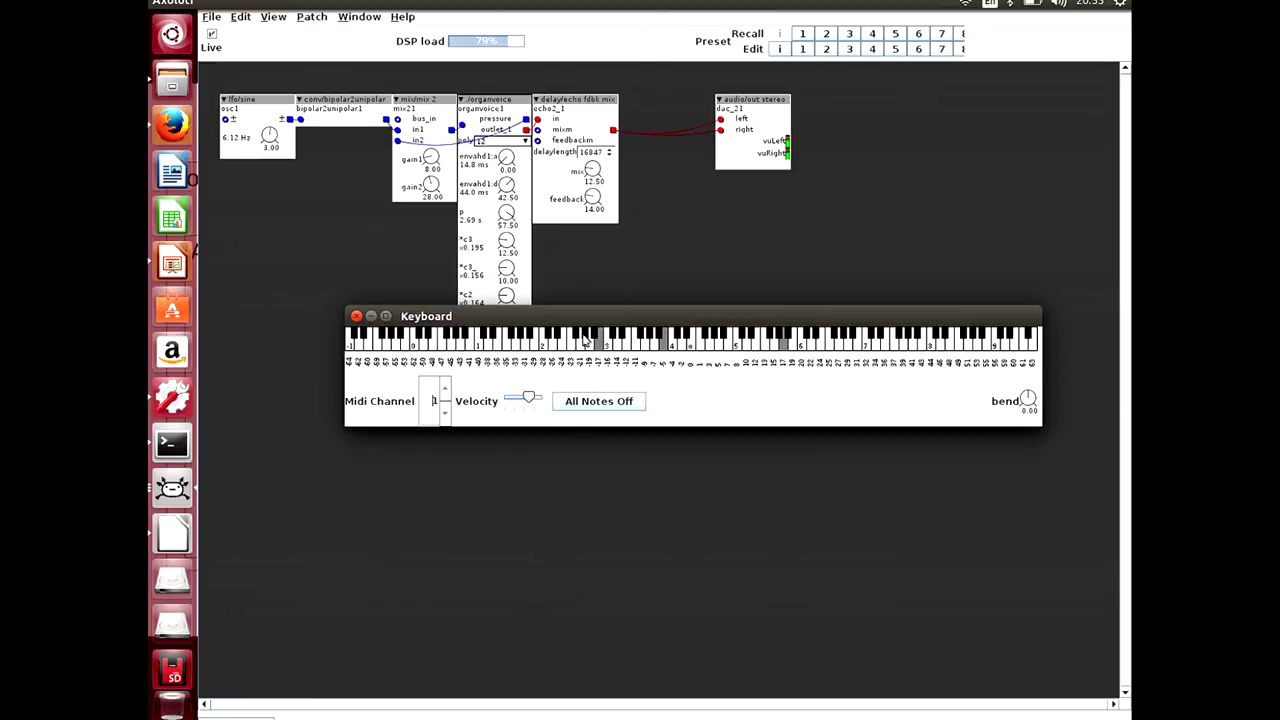
# Step: Adjust the organvoice *c3 and *c2 gains, then recall presets 1 and 3
pyautogui.moveTo(506, 244); pyautogui.dragTo(507, 224)
pyautogui.moveTo(507, 310)
pyautogui.mouseDown()
pyautogui.moveTo(507, 270)
pyautogui.moveTo(506, 303)
pyautogui.mouseUp()
pyautogui.click(802, 36)
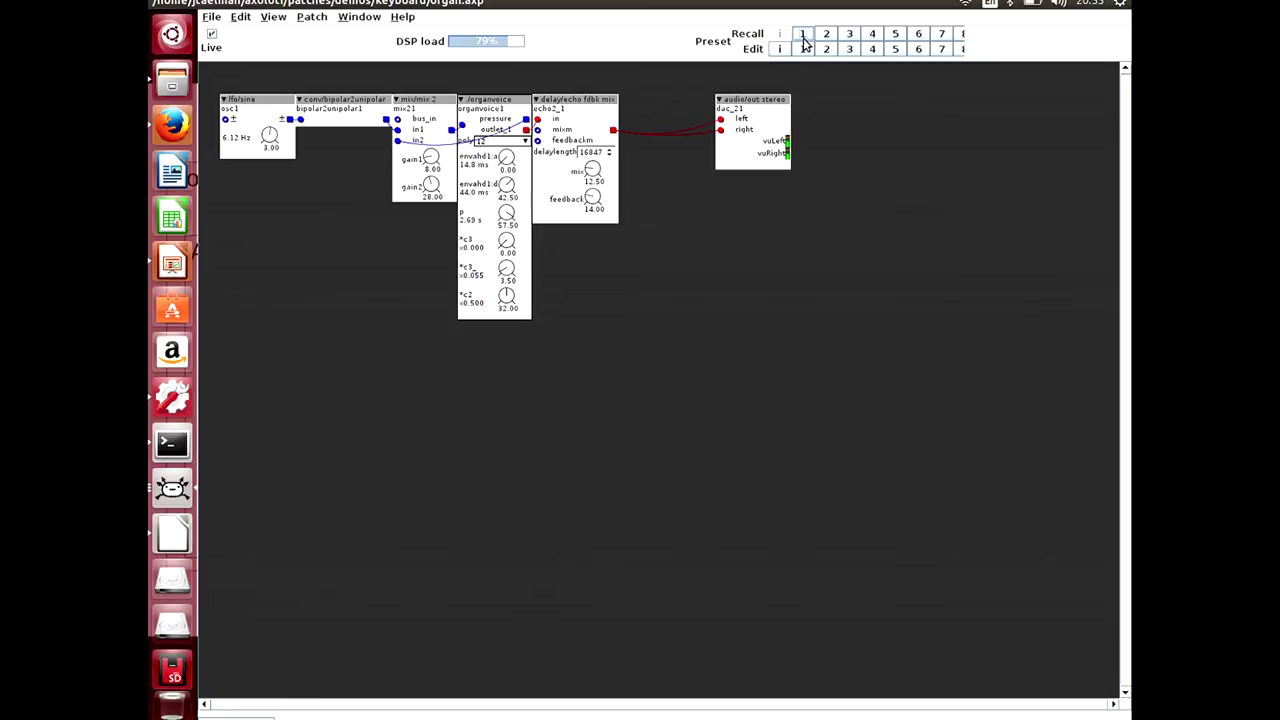
pyautogui.click(848, 36)
# Step: Set the organvoice gains to 63.50 for *c3, 0.00 for *c3_ and 25.50 for *c2
pyautogui.moveTo(510, 297); pyautogui.dragTo(507, 211)
pyautogui.moveTo(507, 268); pyautogui.dragTo(507, 237)
pyautogui.moveTo(507, 296); pyautogui.dragTo(507, 332)
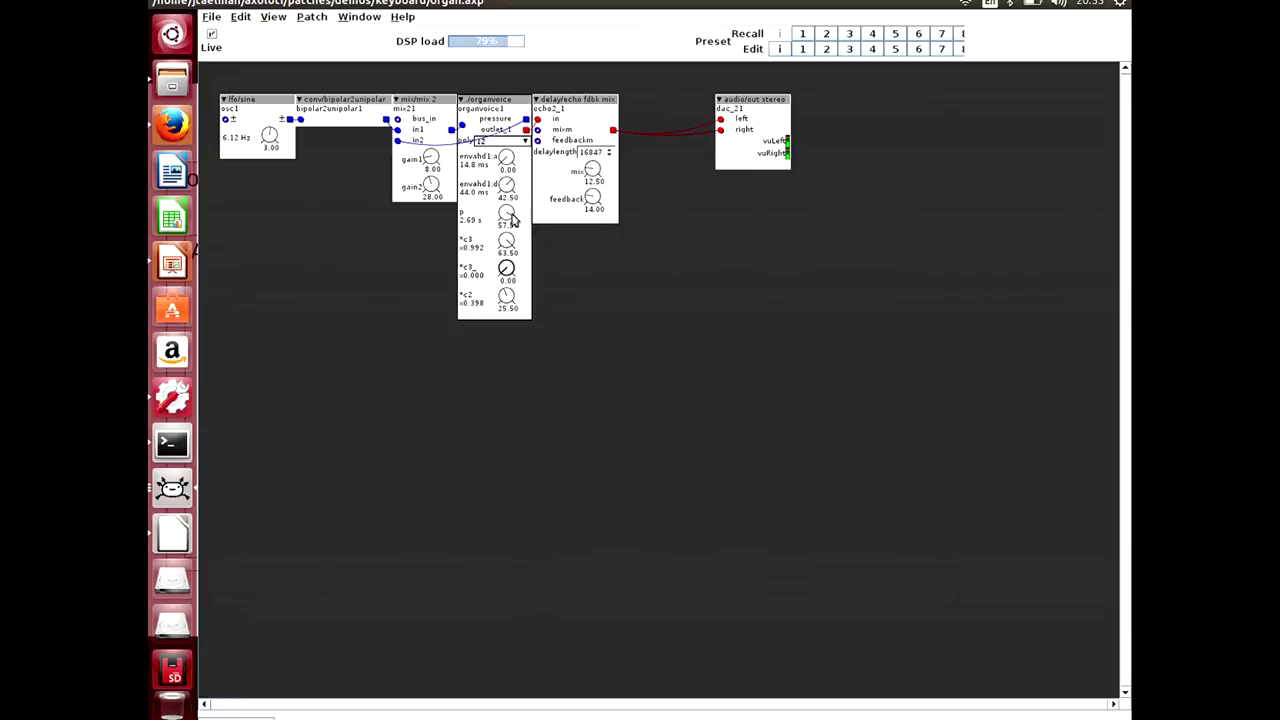
# Step: Stop running the organ patch live and bring up the virtual keyboard
pyautogui.click(212, 46)
pyautogui.hotkey('ctrl', 'shift', 'k')
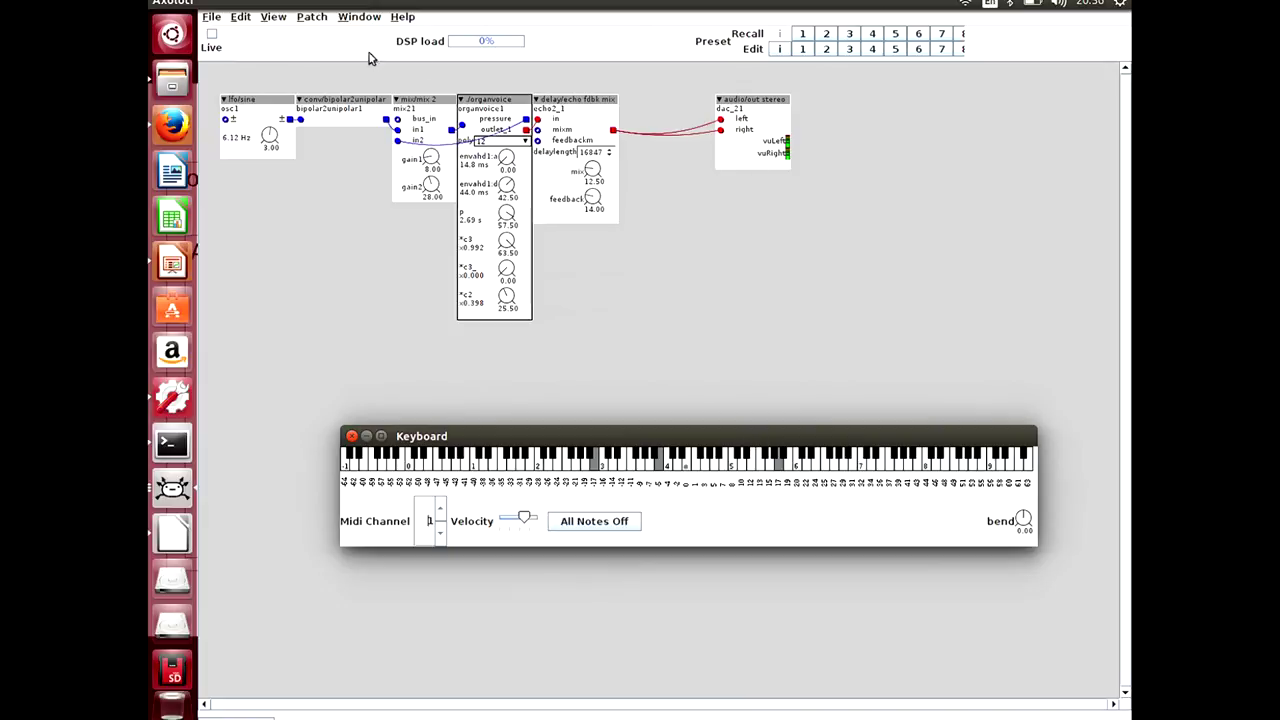
pyautogui.click(626, 98)
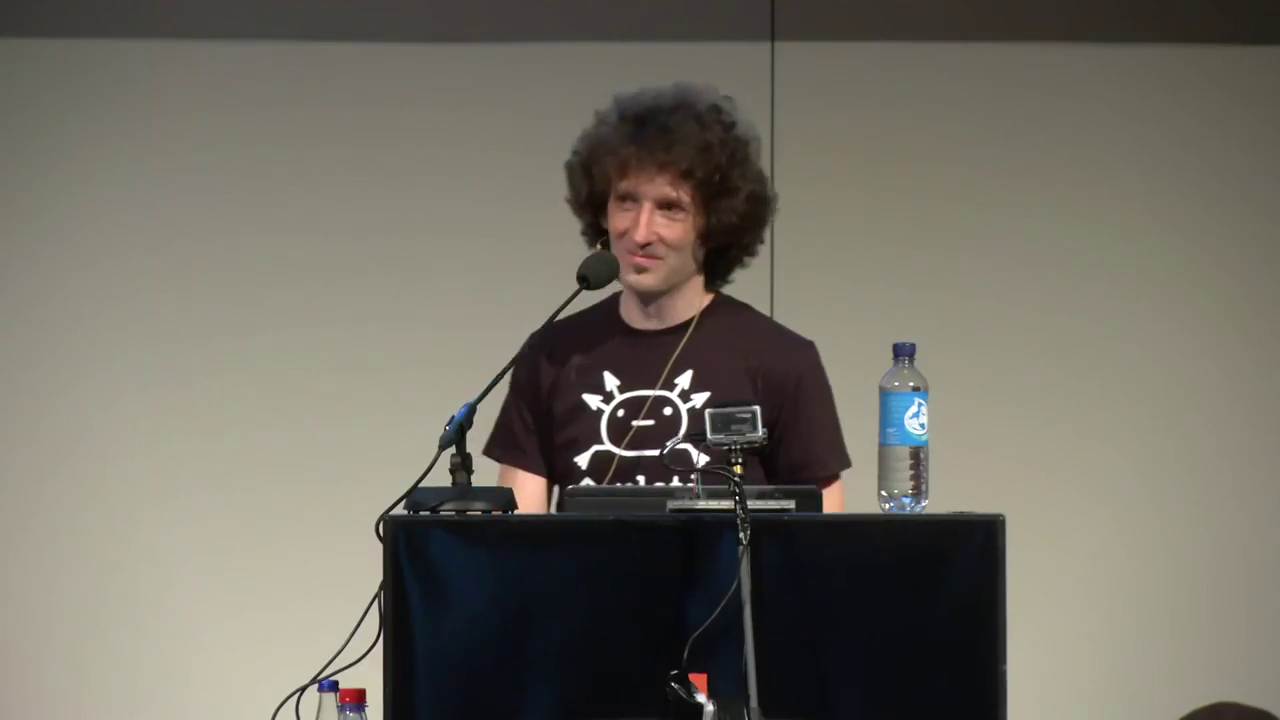